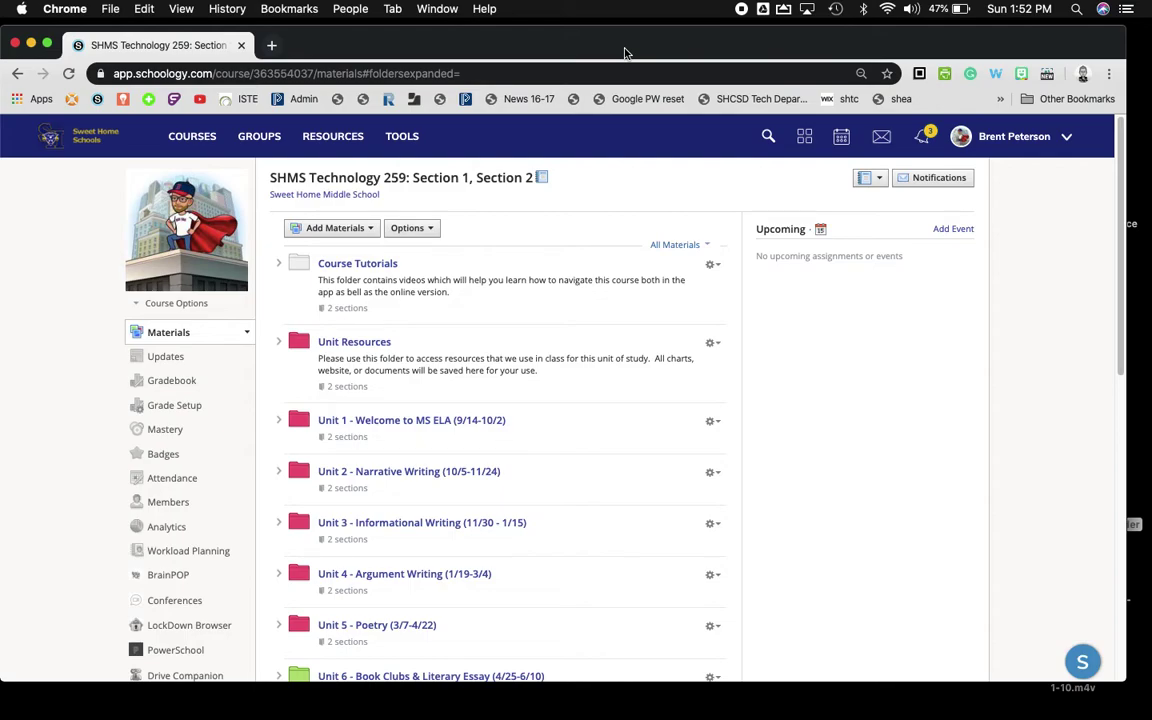
# Start a new assignment from the Add Materials menu in SHMS Technology 259
pyautogui.click(360, 230)
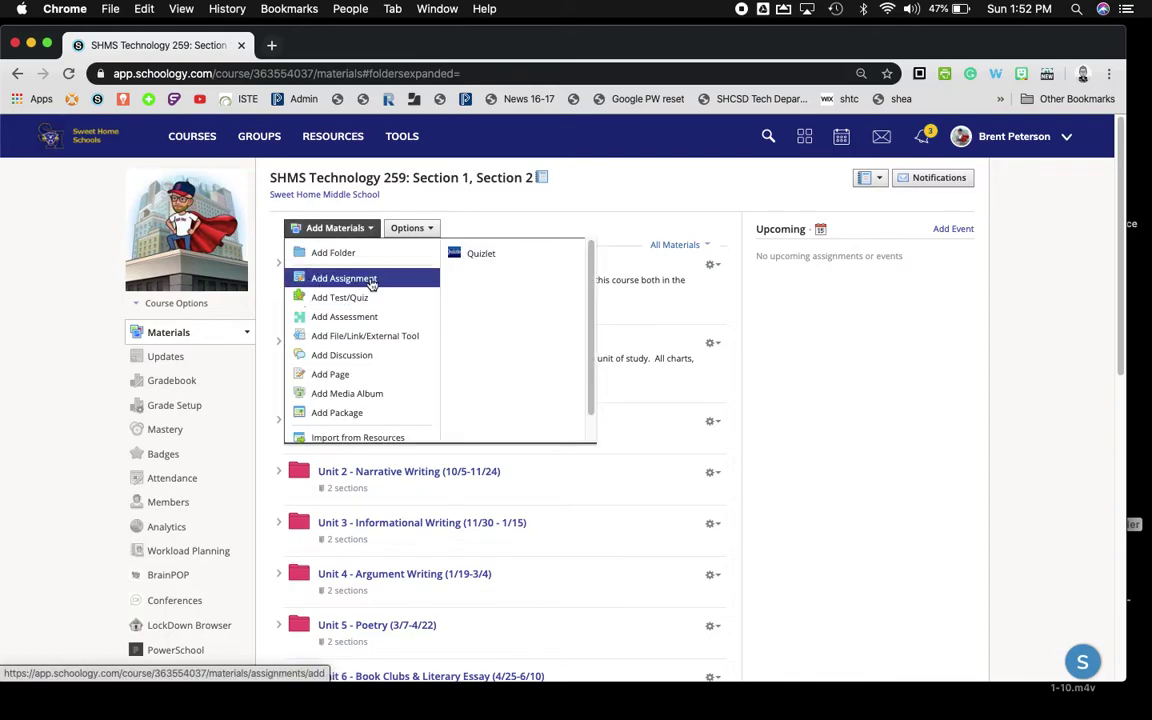
pyautogui.click(360, 230)
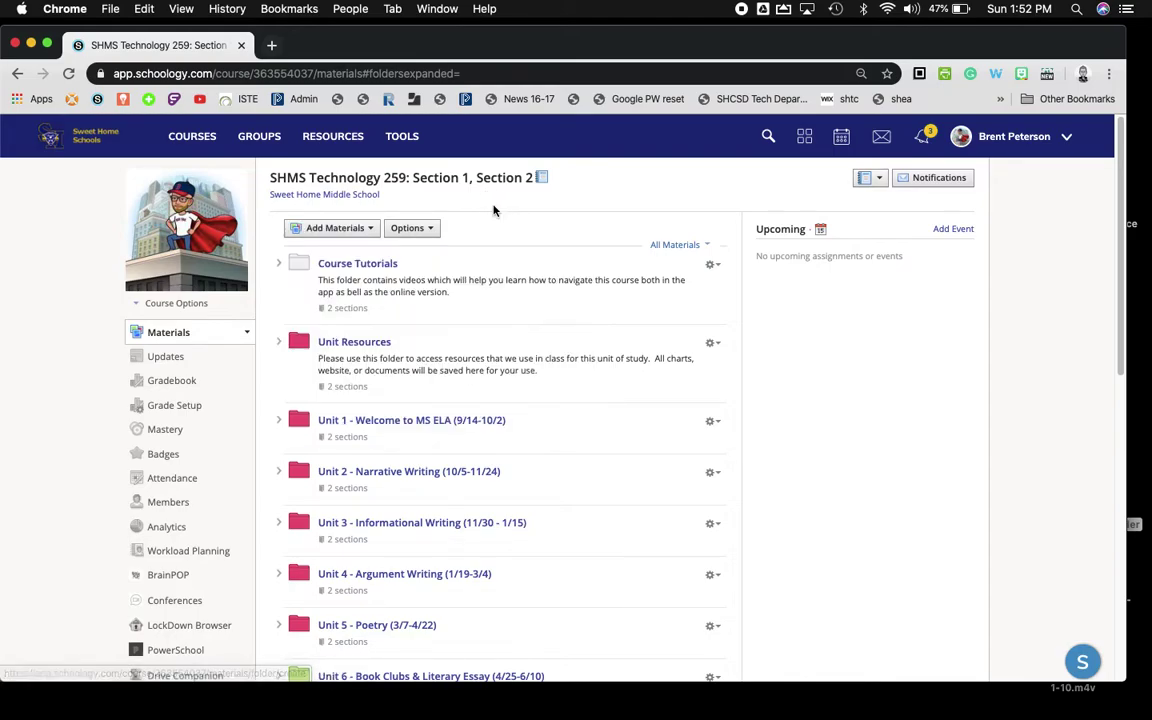
pyautogui.click(362, 230)
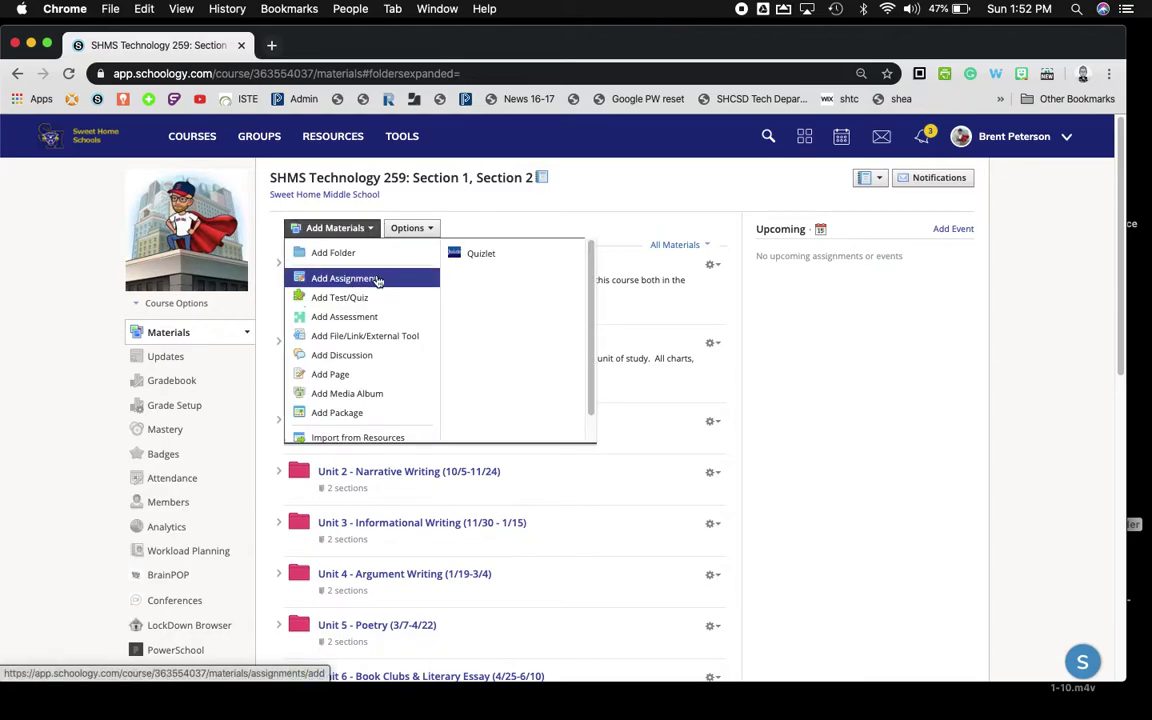
pyautogui.click(378, 281)
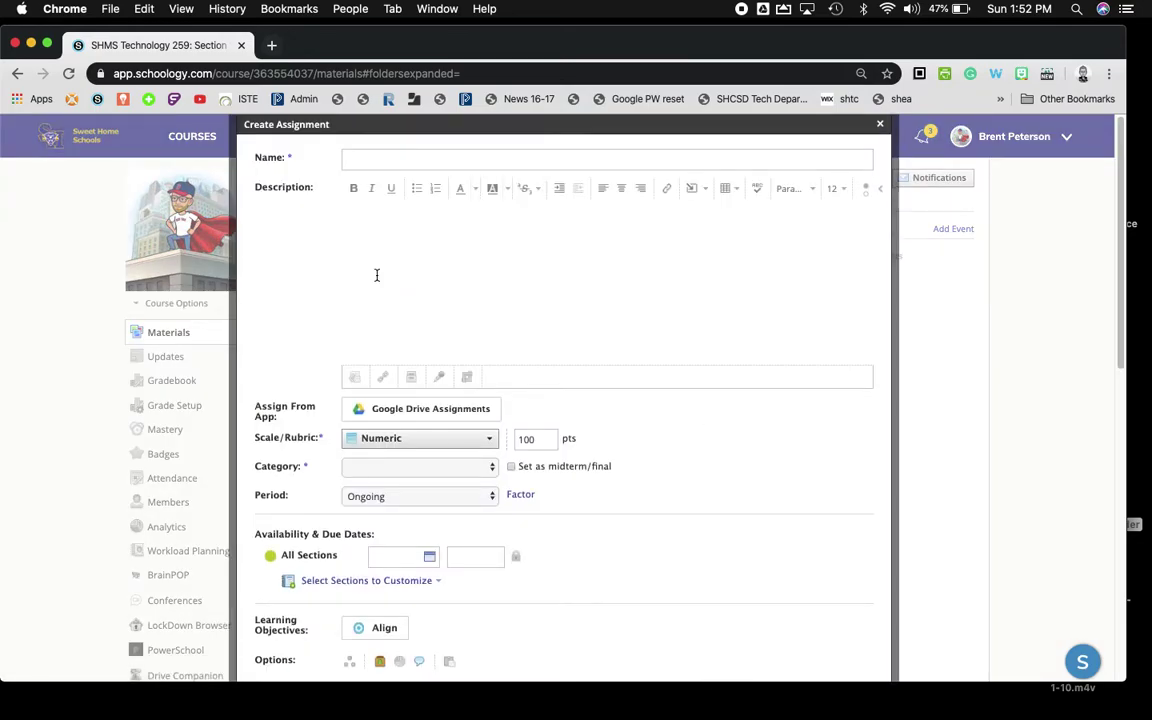
# Name the assignment 'Demo Assignment' and check the description's formatting choices, leaving it blank
pyautogui.scroll(-5, 377, 275)
pyautogui.scroll(5, 377, 275)
pyautogui.write('Demo ')
pyautogui.write('Assignment')
pyautogui.click(424, 246)
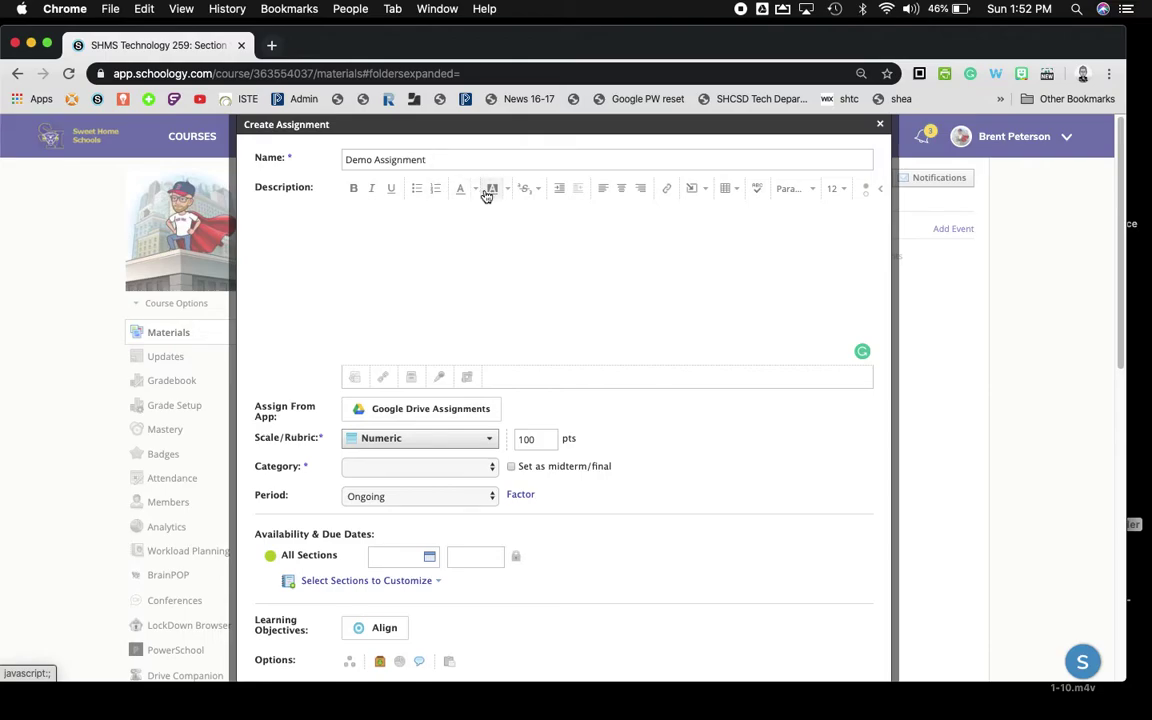
pyautogui.click(538, 191)
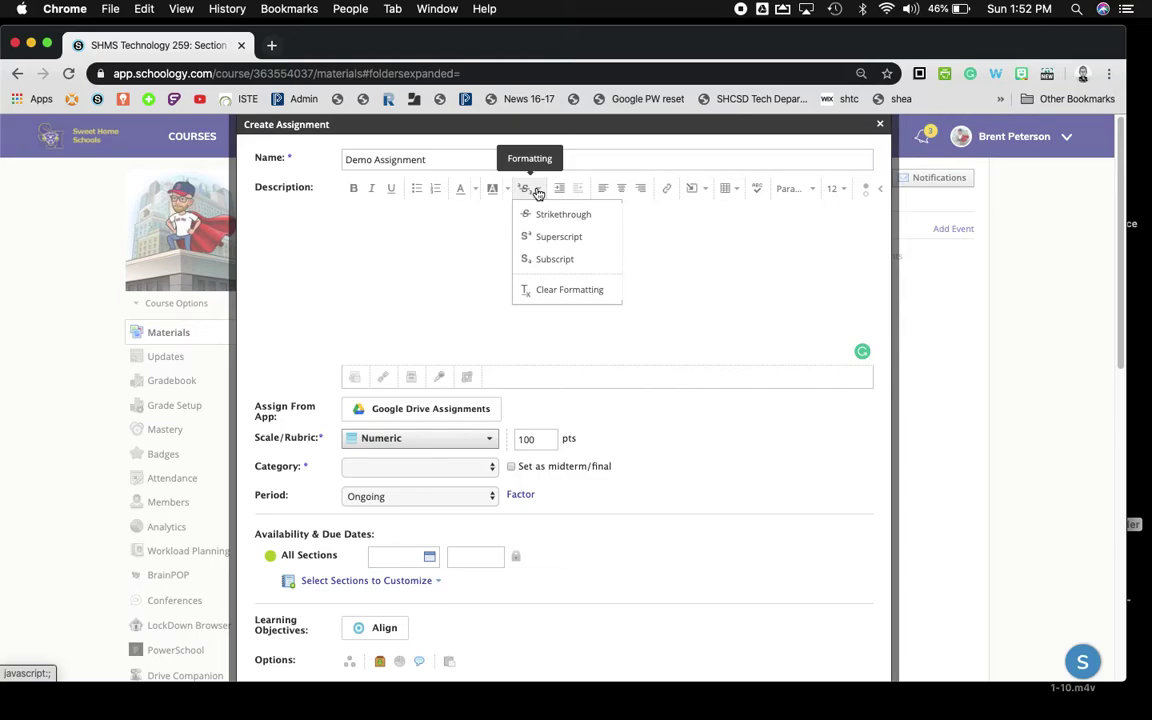
pyautogui.click(672, 257)
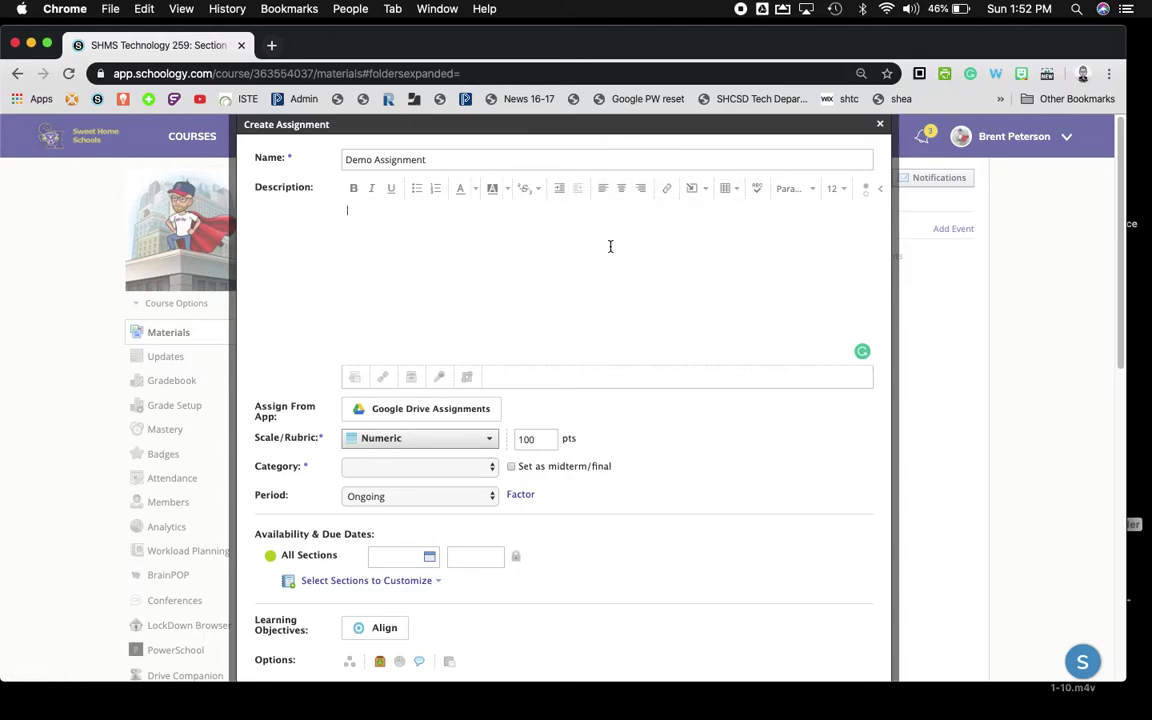
pyautogui.click(704, 195)
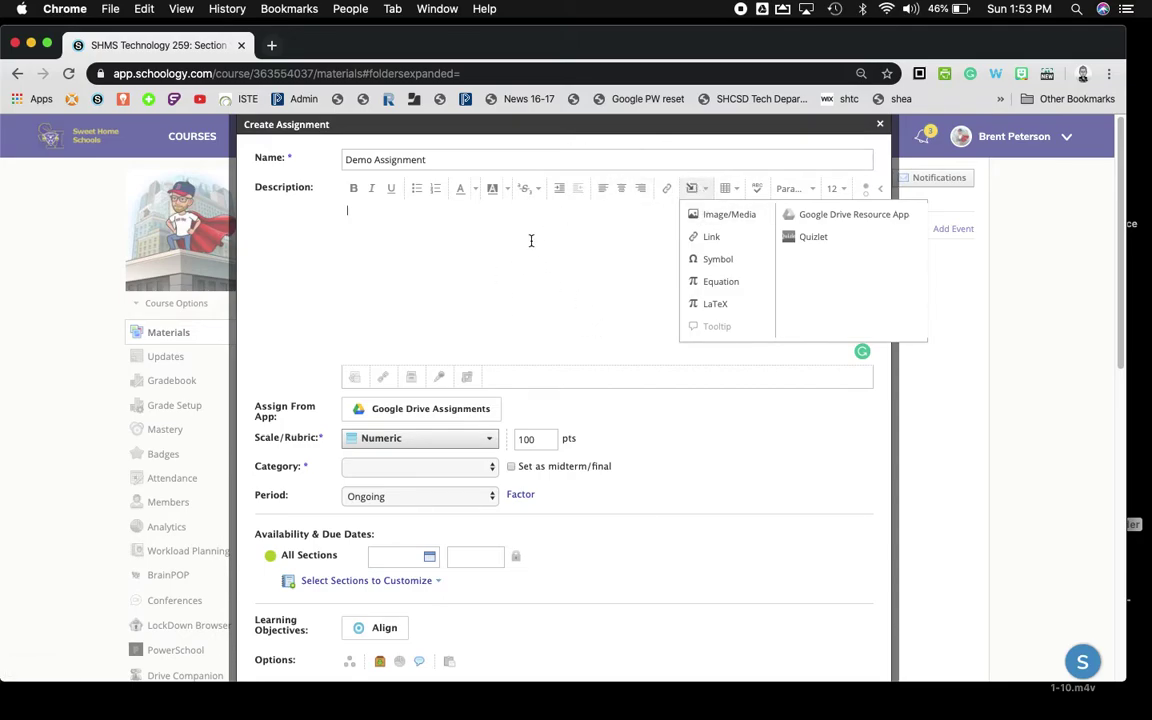
pyautogui.click(722, 215)
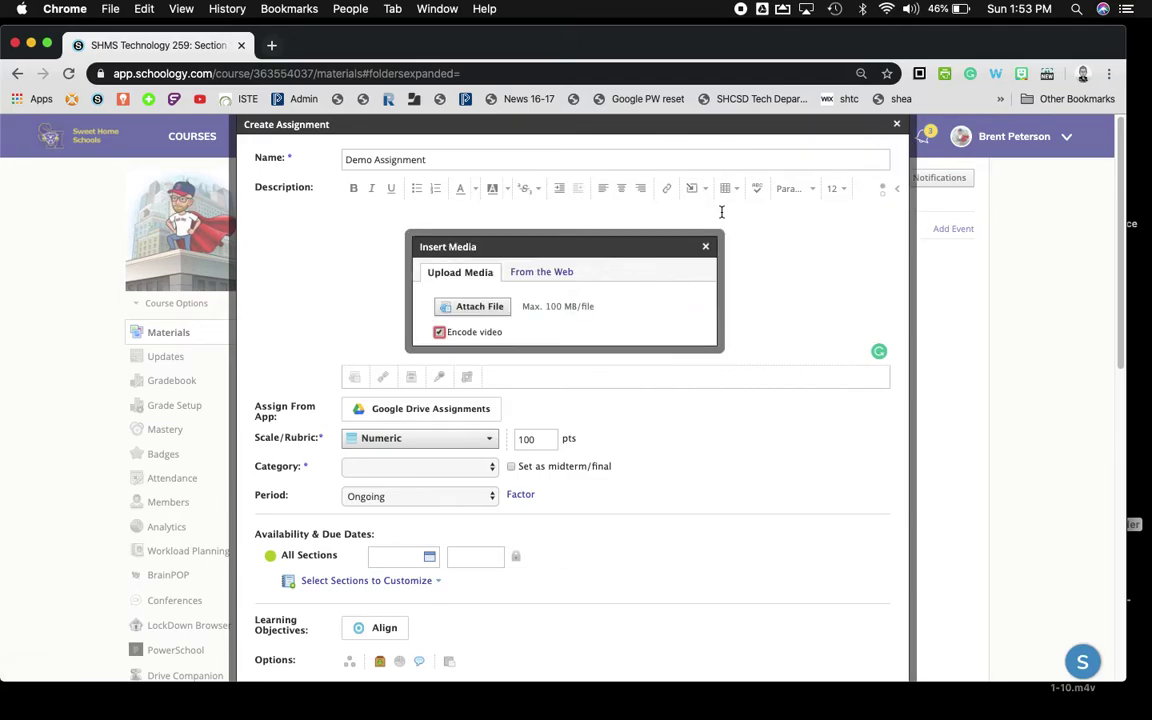
pyautogui.click(553, 275)
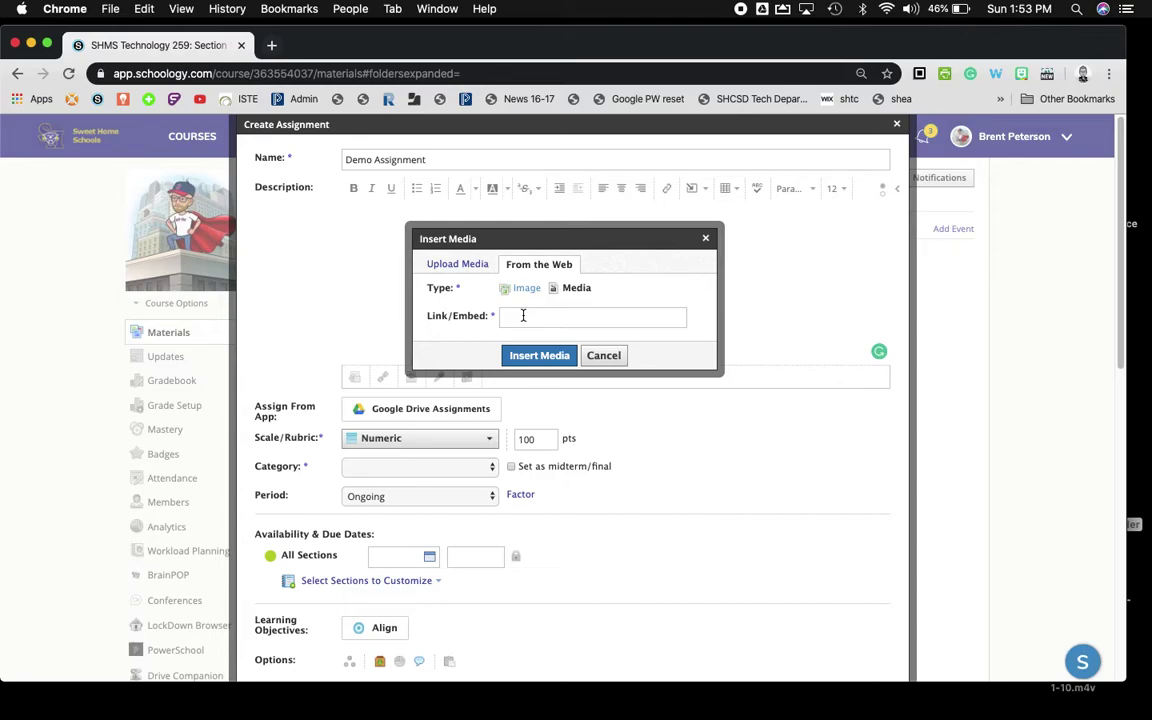
pyautogui.click(607, 356)
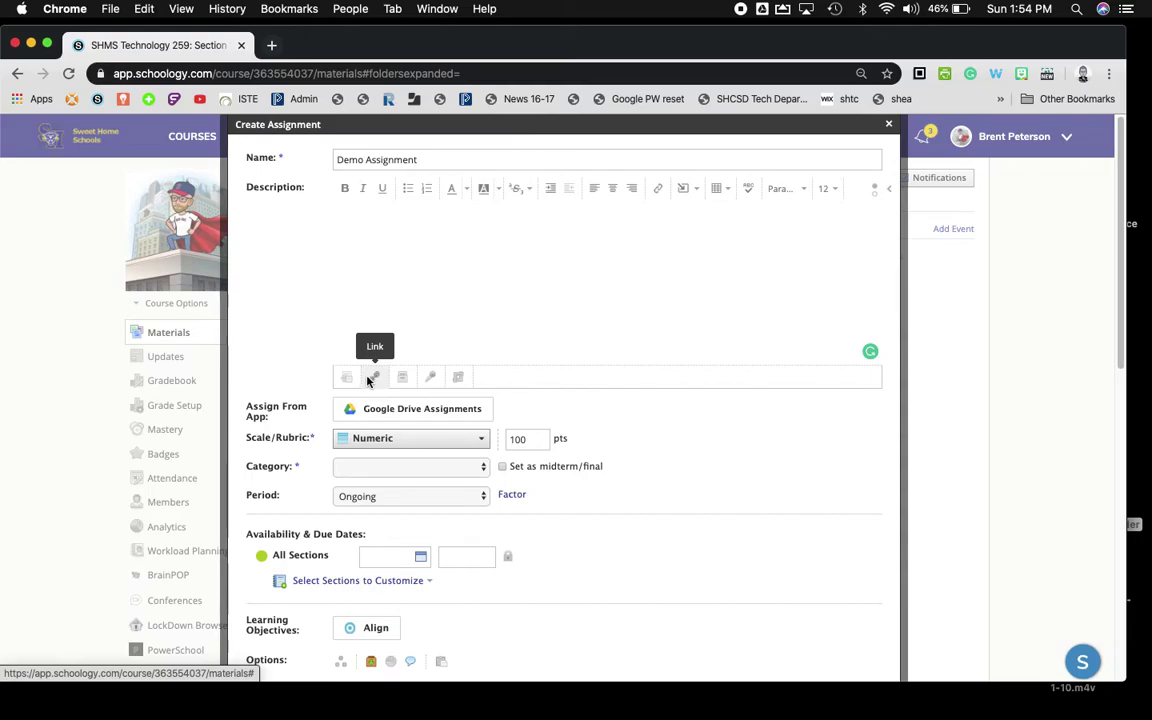
pyautogui.click(347, 378)
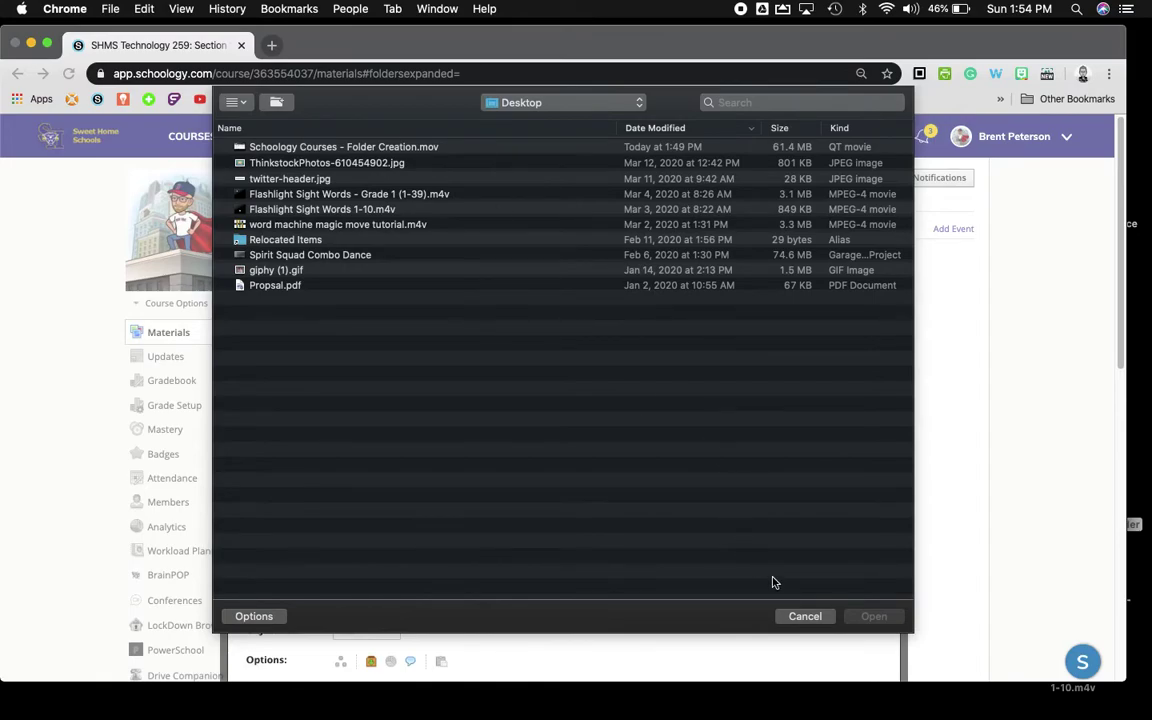
pyautogui.click(805, 616)
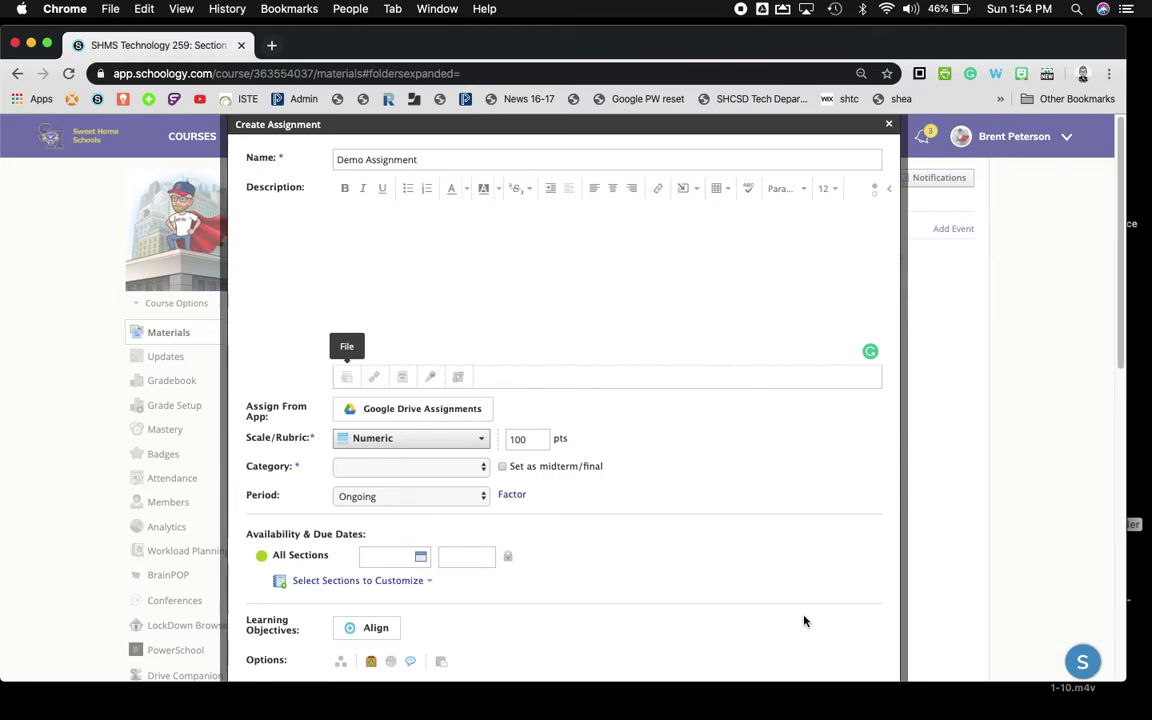
pyautogui.click(347, 378)
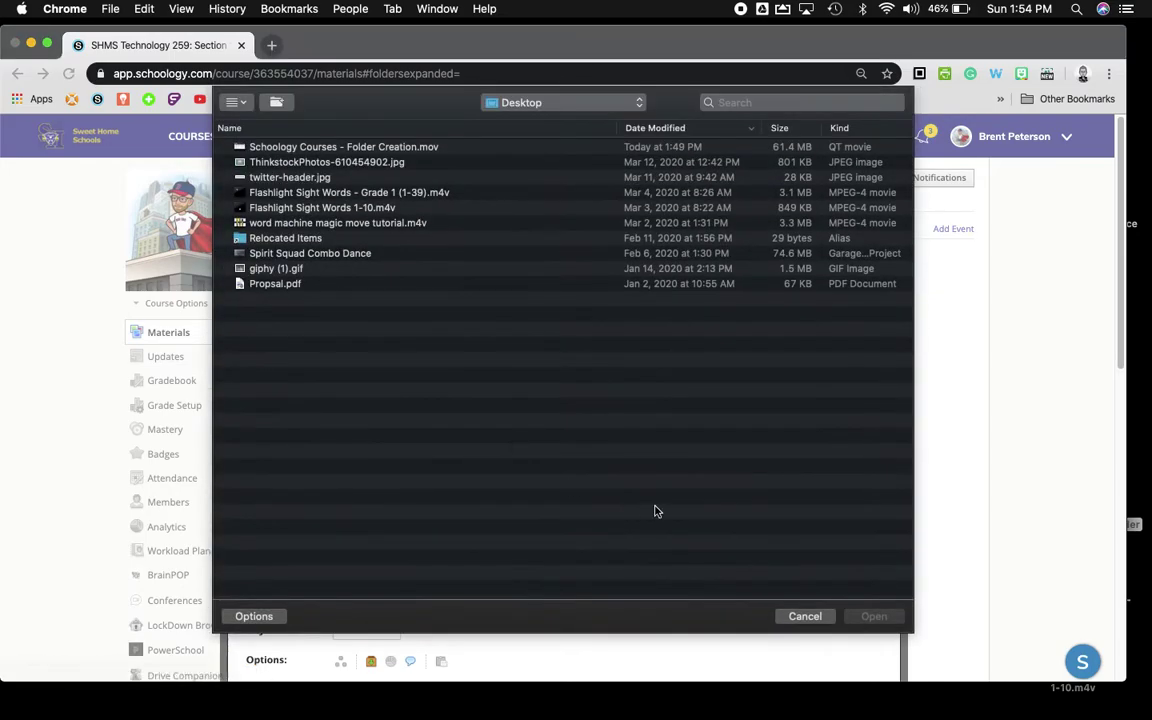
pyautogui.click(805, 617)
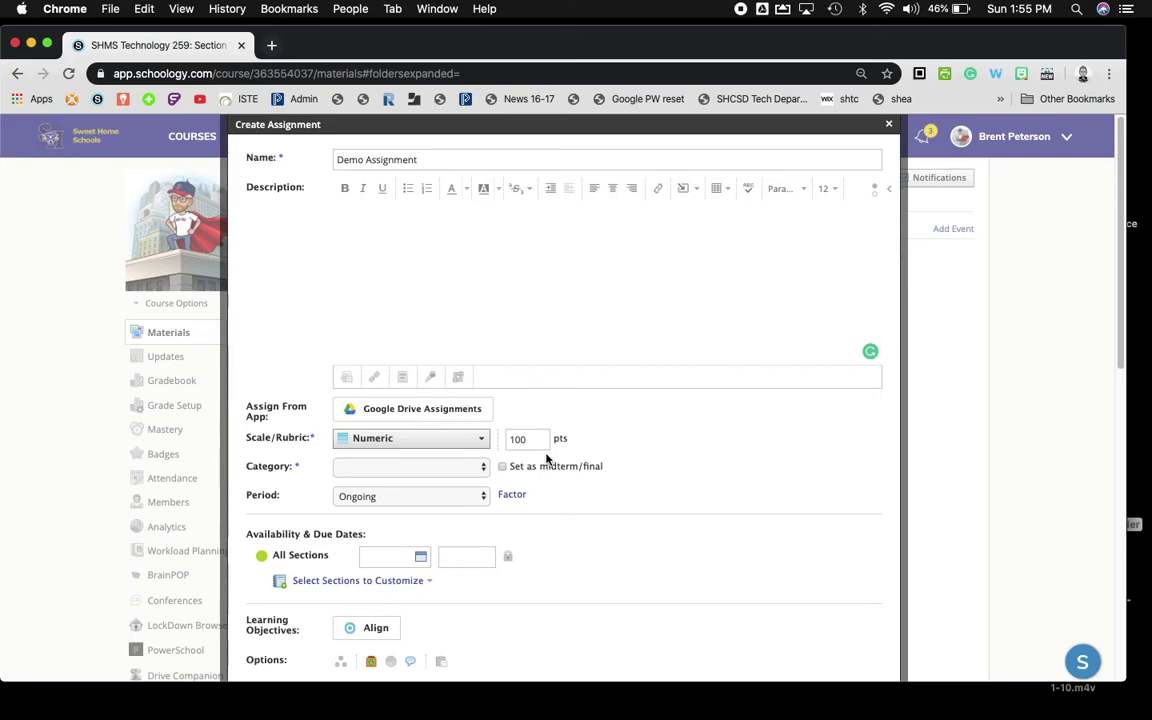
# Discard the draft form and begin a fresh assignment named 'Demo Assignment'
pyautogui.click(888, 124)
pyautogui.click(340, 228)
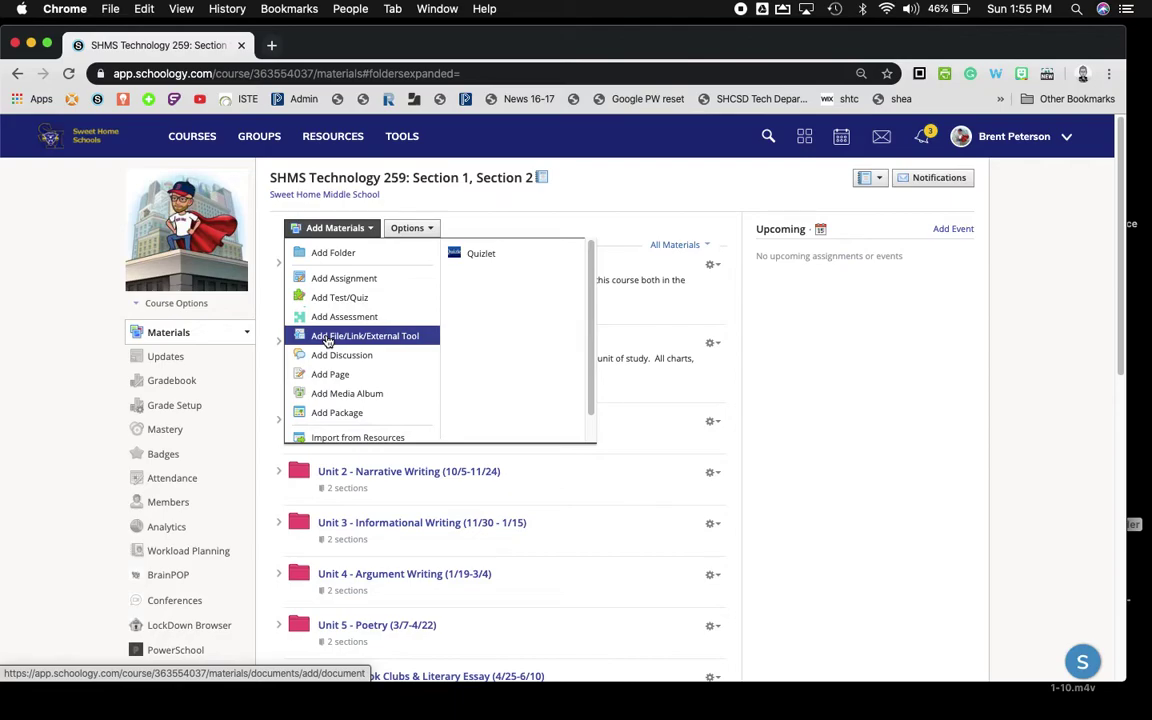
pyautogui.click(338, 278)
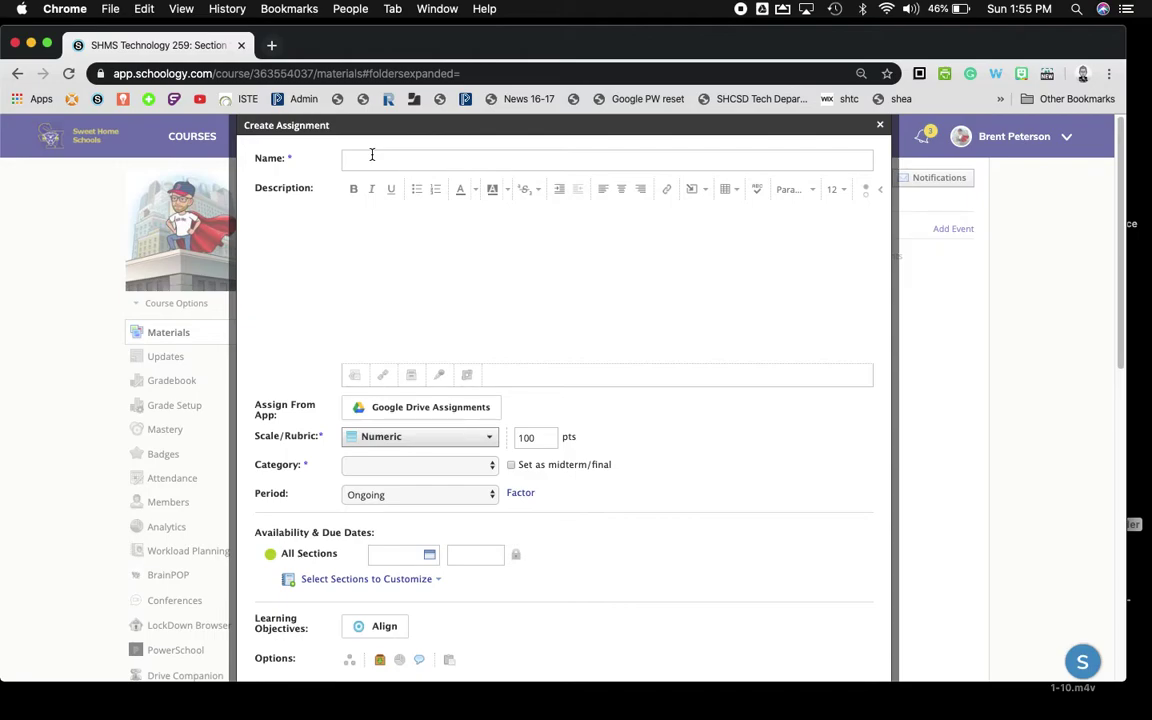
pyautogui.write('Demo A')
pyautogui.write('ssignment')
pyautogui.scroll(-1, 522, 285)
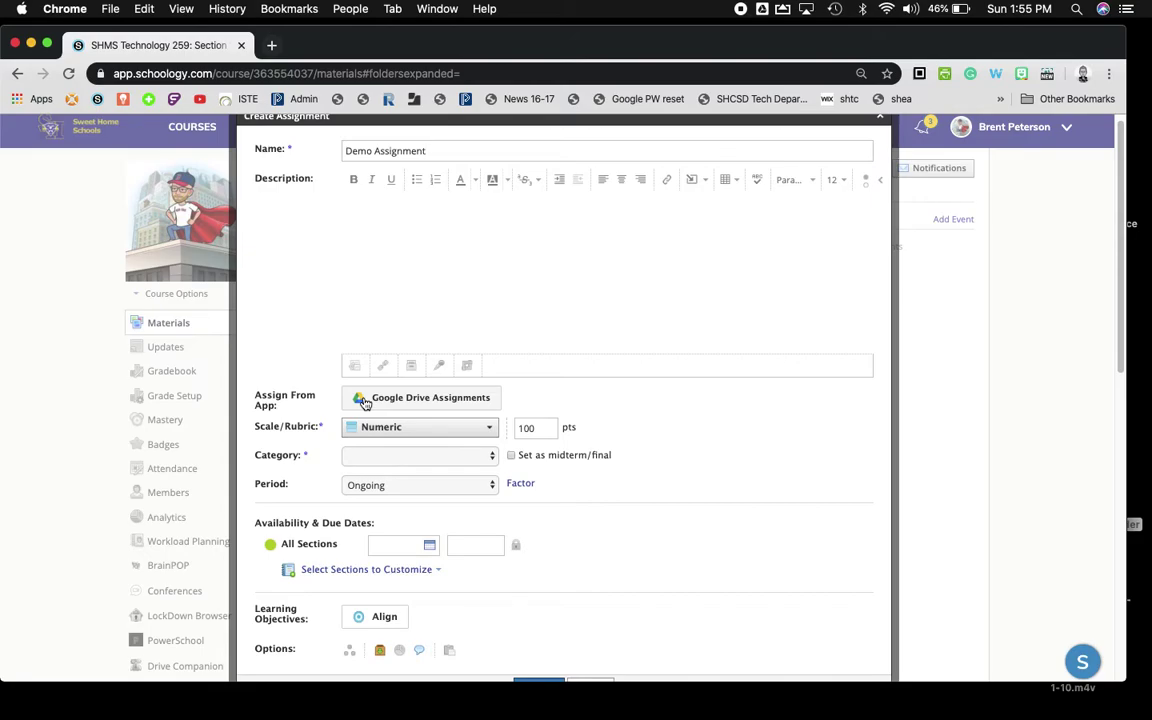
pyautogui.click(365, 400)
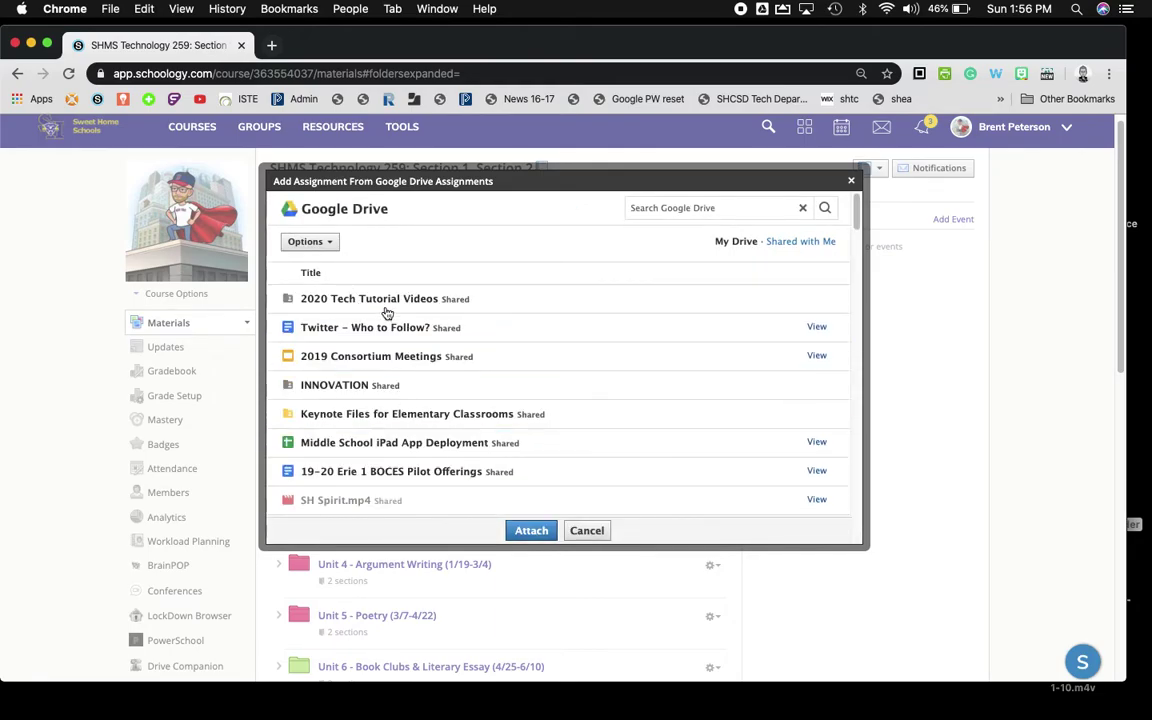
pyautogui.click(352, 328)
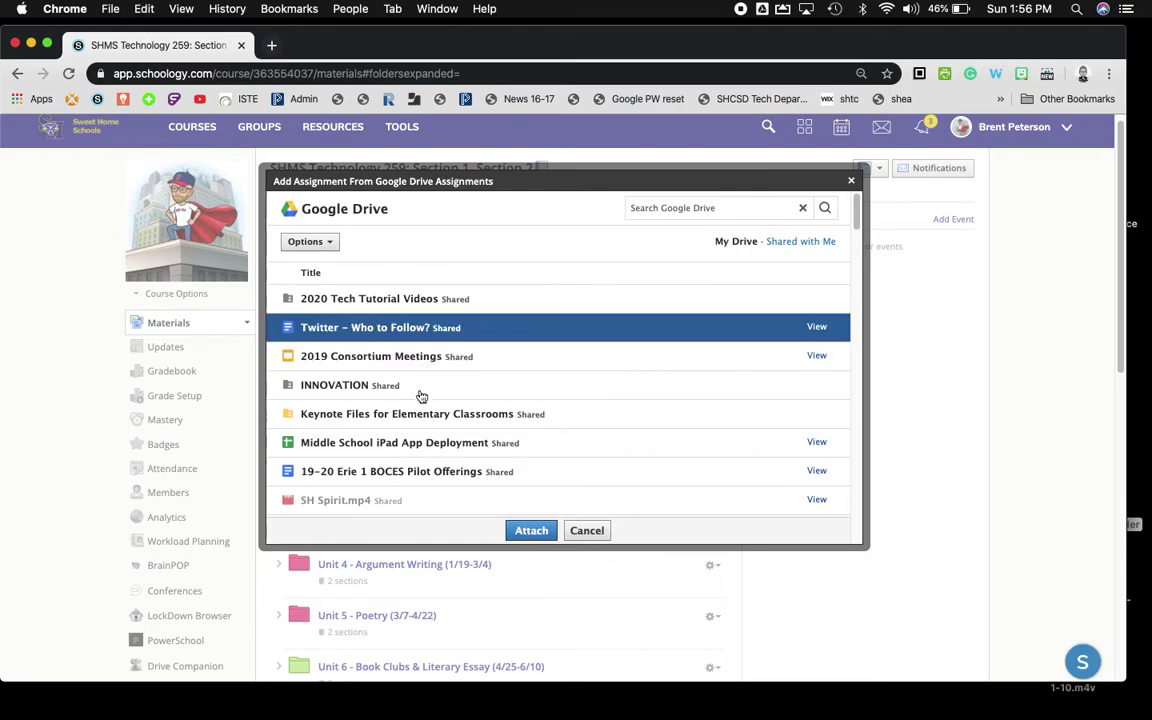
pyautogui.click(527, 530)
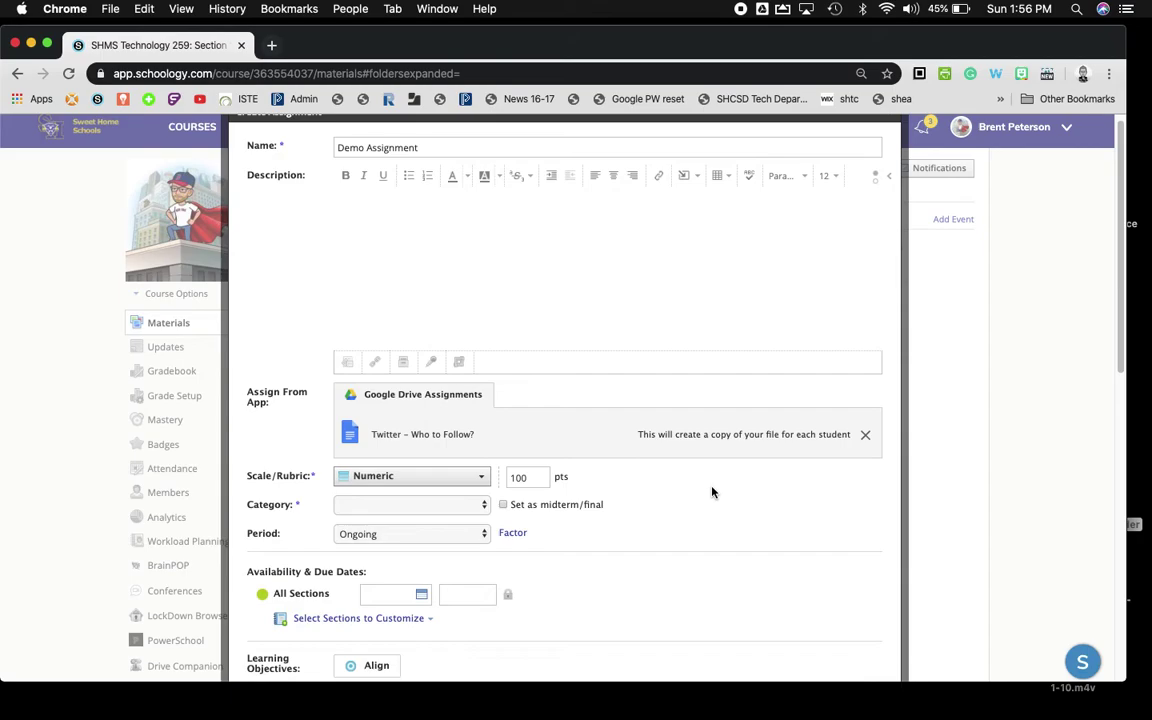
pyautogui.click(865, 436)
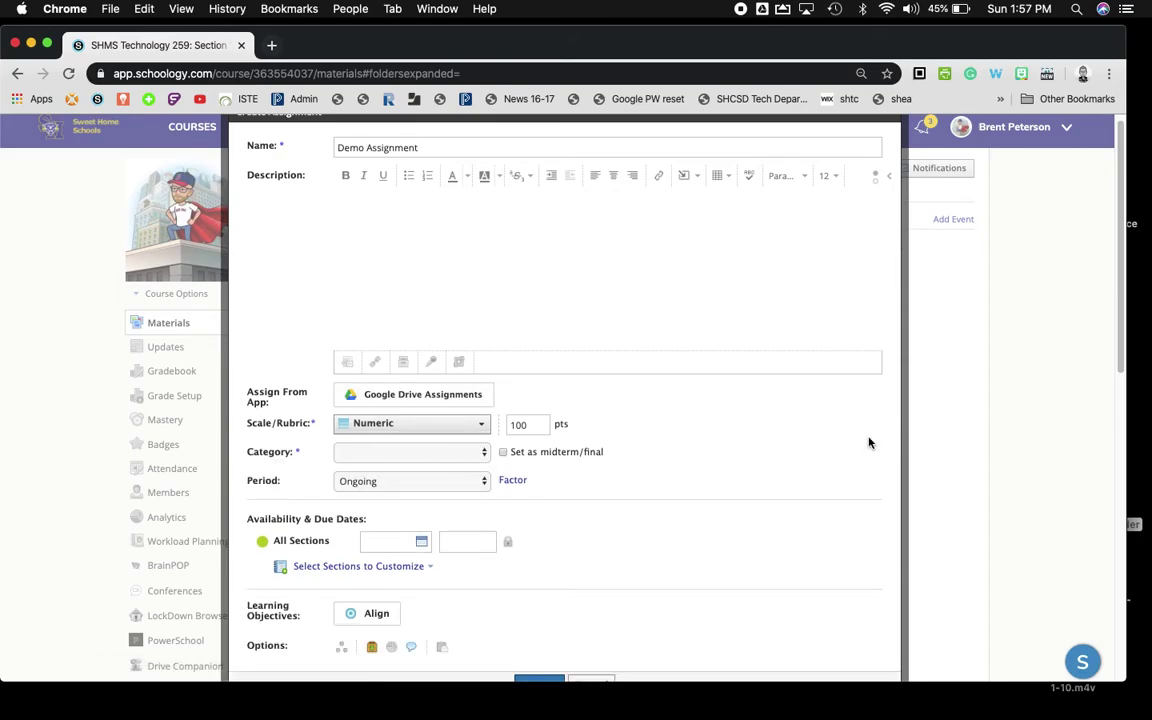
# Keep the Numeric grading scale and set the category to Ungraded
pyautogui.click(410, 423)
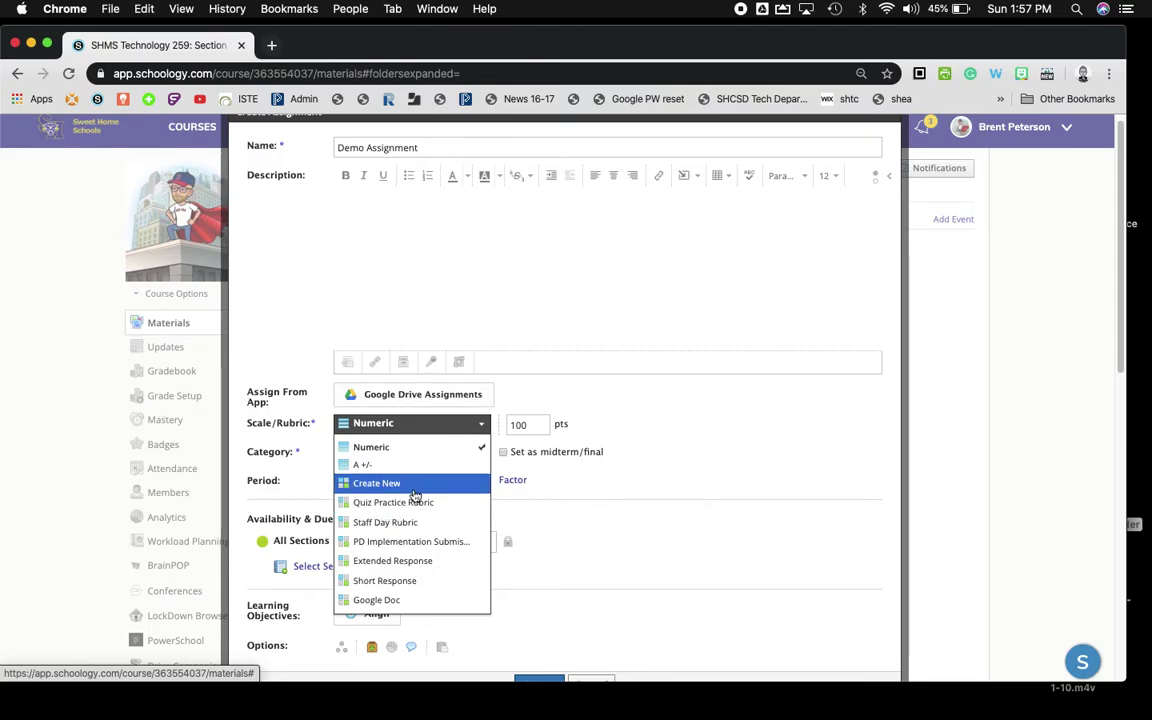
pyautogui.click(779, 458)
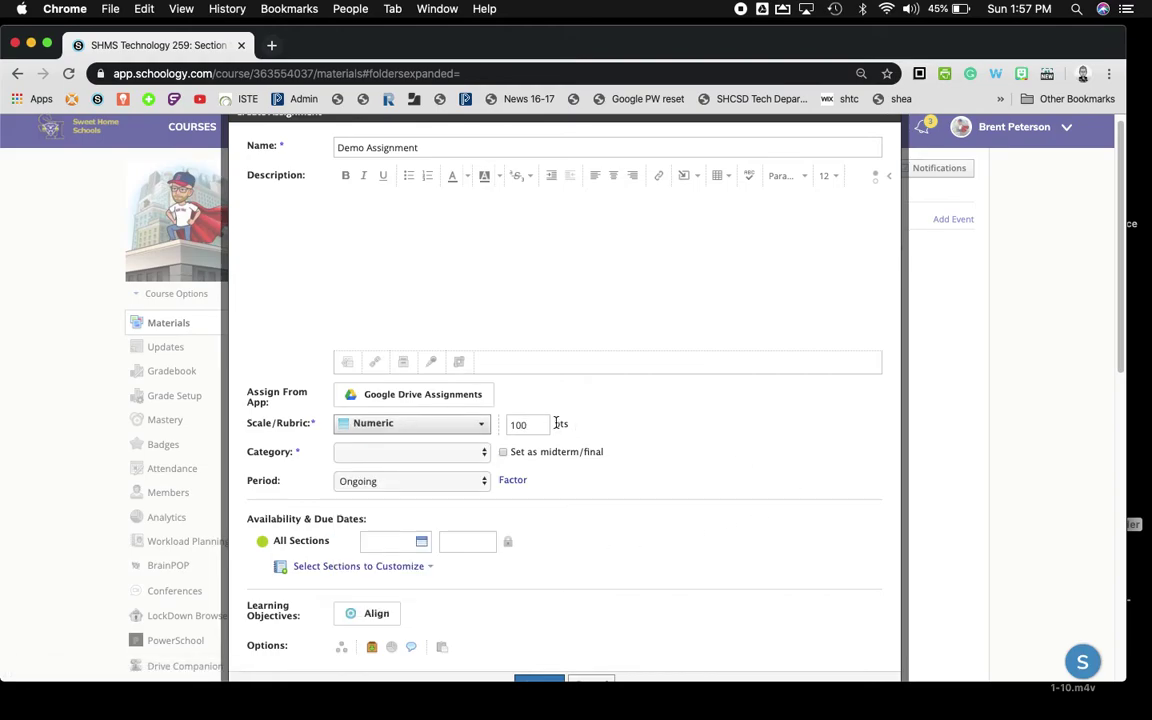
pyautogui.click(405, 452)
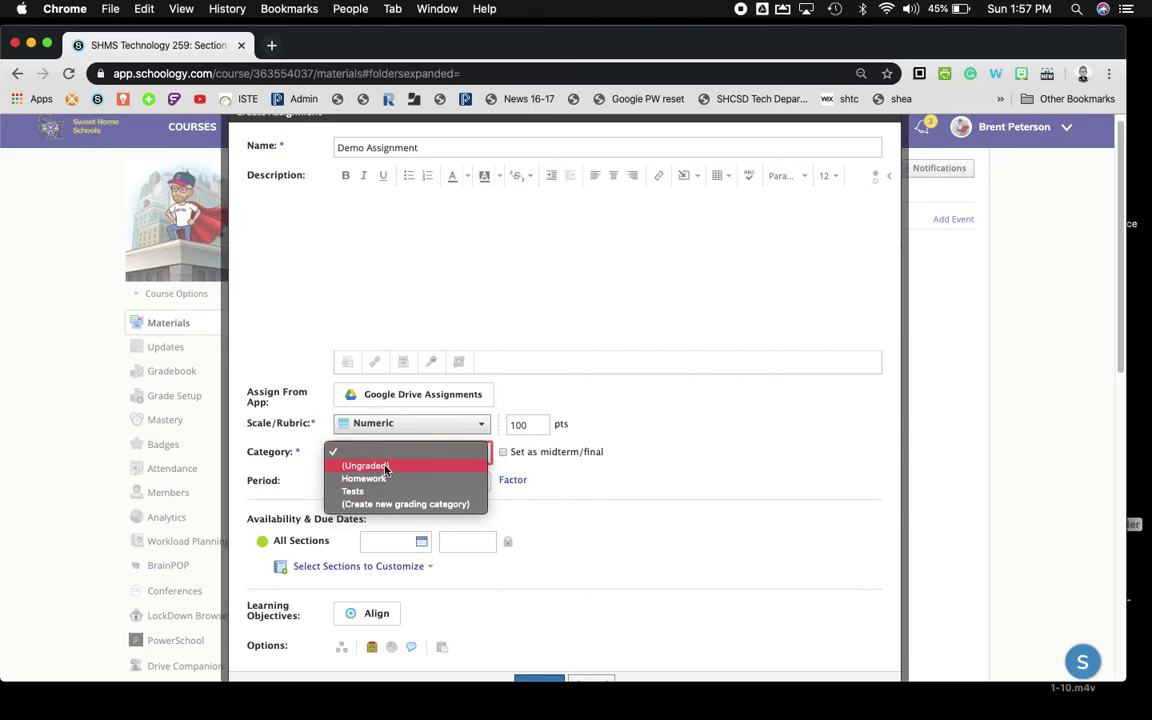
pyautogui.click(385, 467)
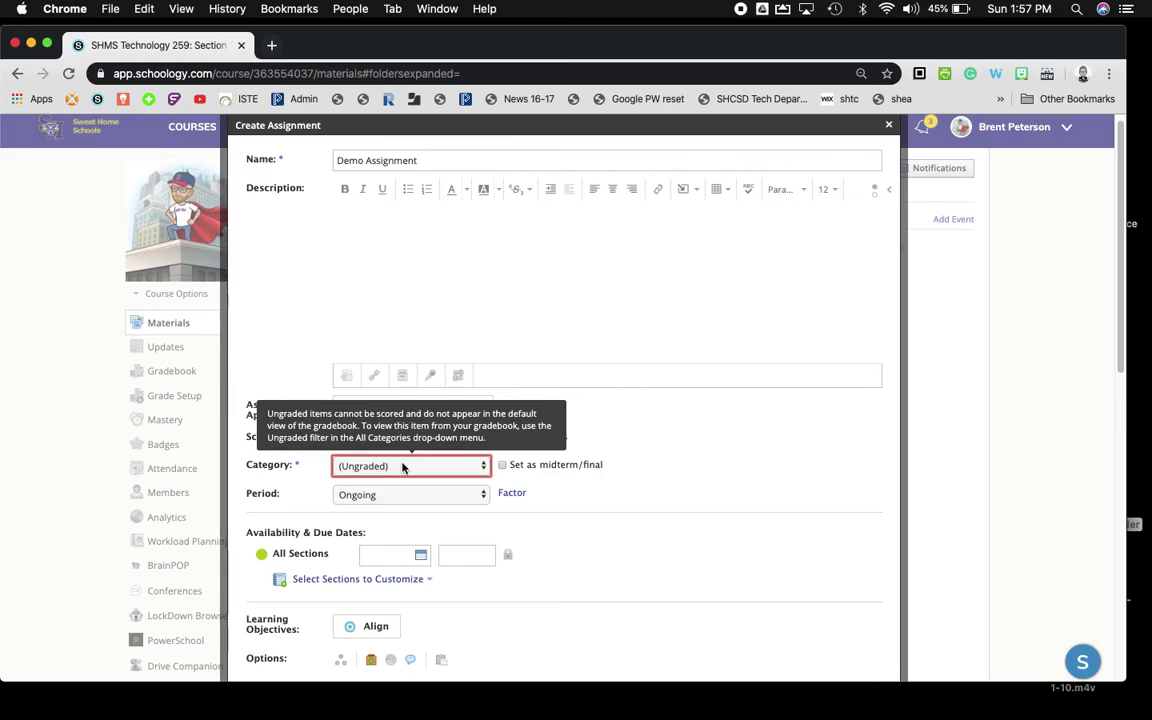
pyautogui.click(380, 465)
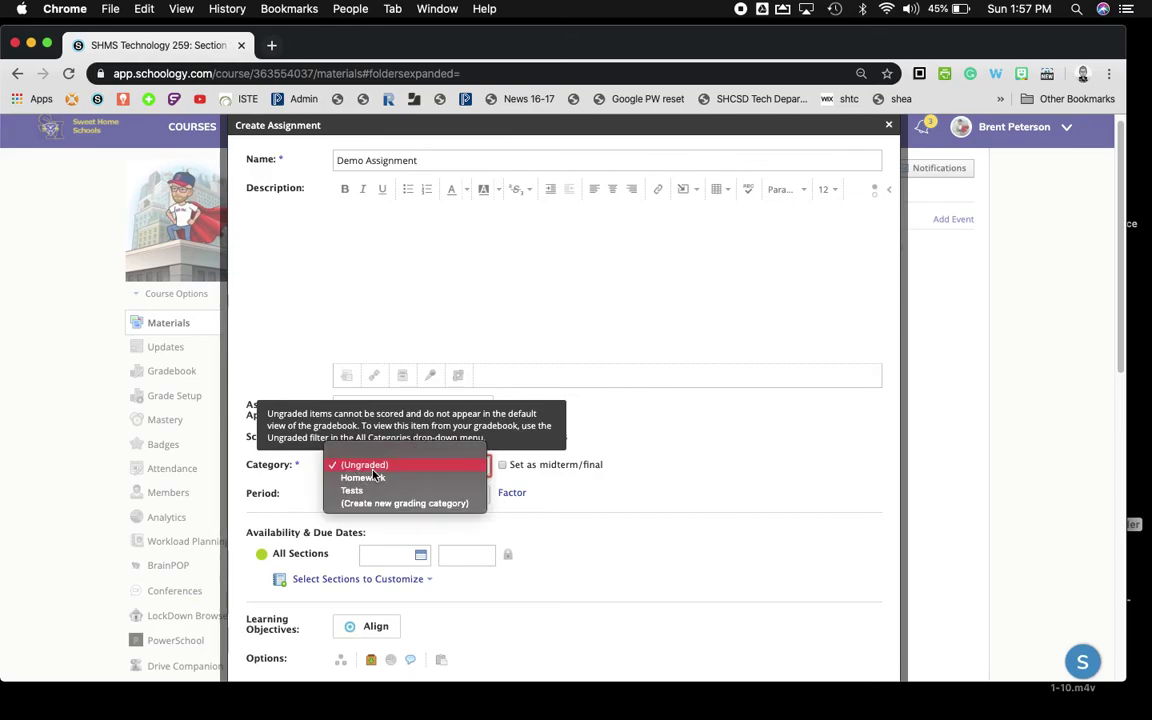
pyautogui.click(682, 421)
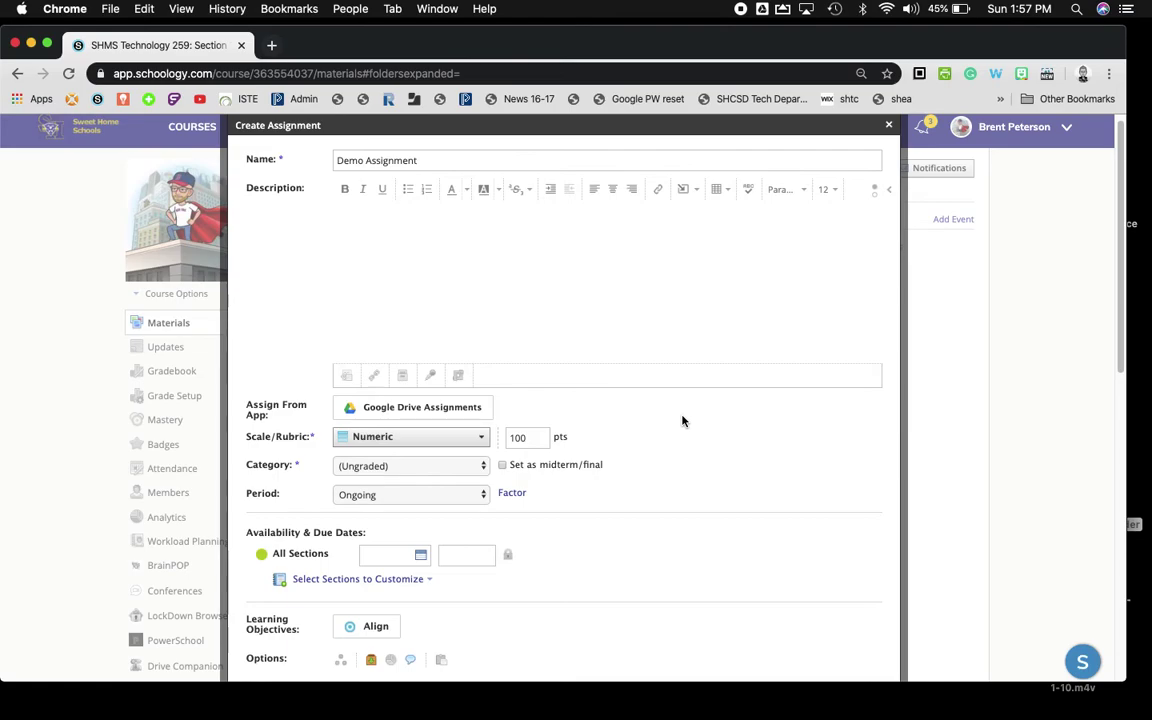
# Keep Ongoing as the assignment's grading period
pyautogui.scroll(-2, 682, 420)
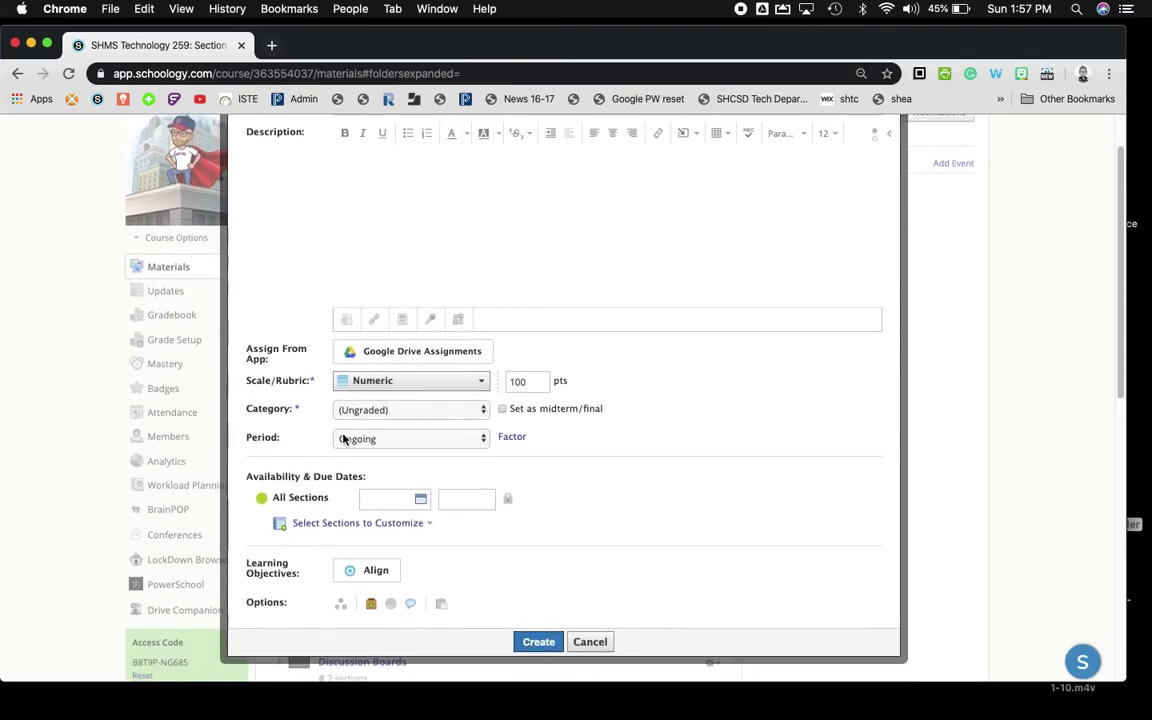
pyautogui.click(483, 438)
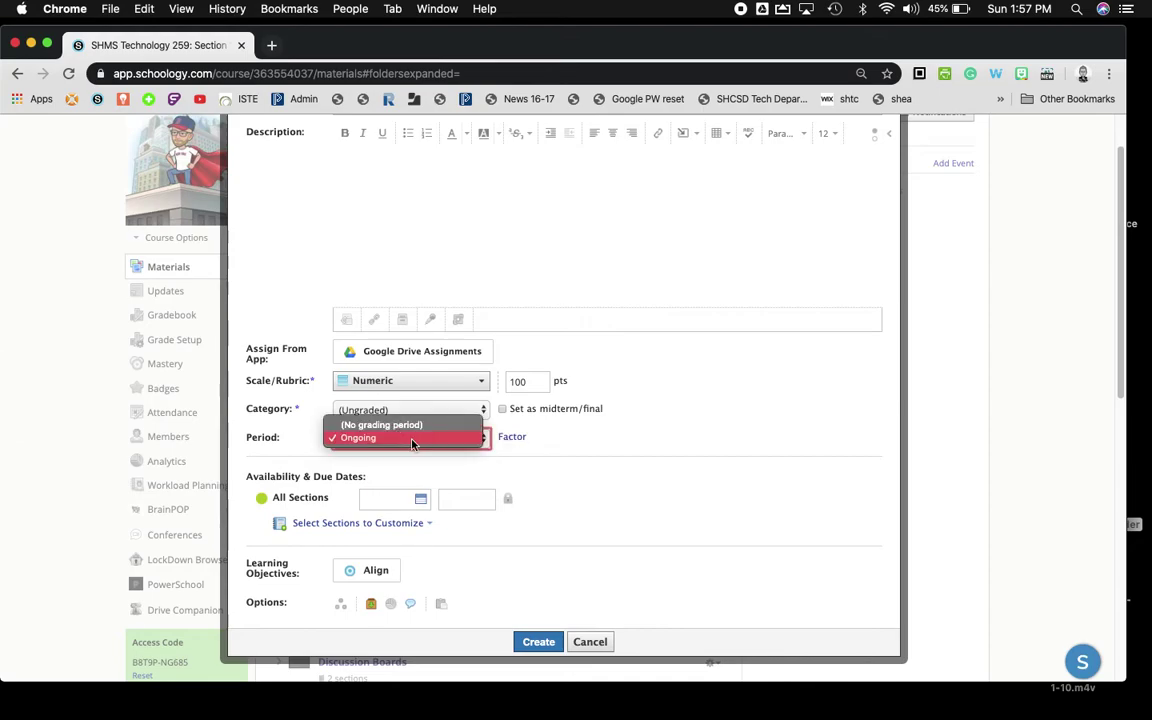
pyautogui.click(600, 451)
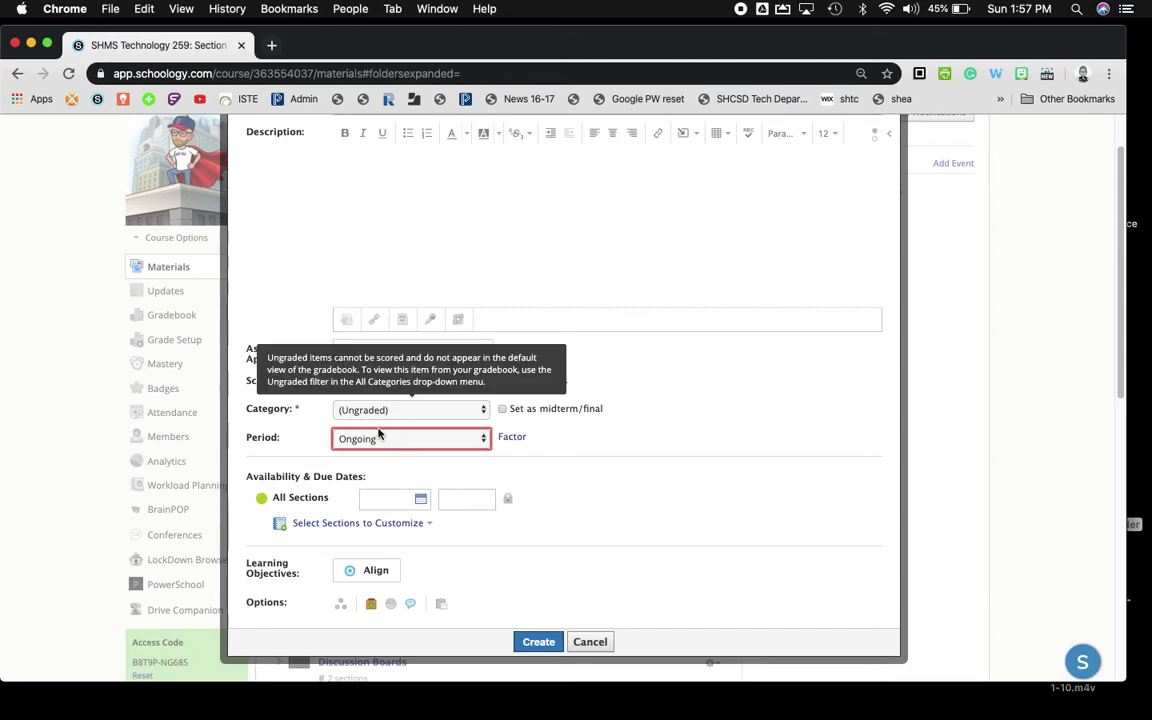
pyautogui.click(400, 499)
pyautogui.click(656, 478)
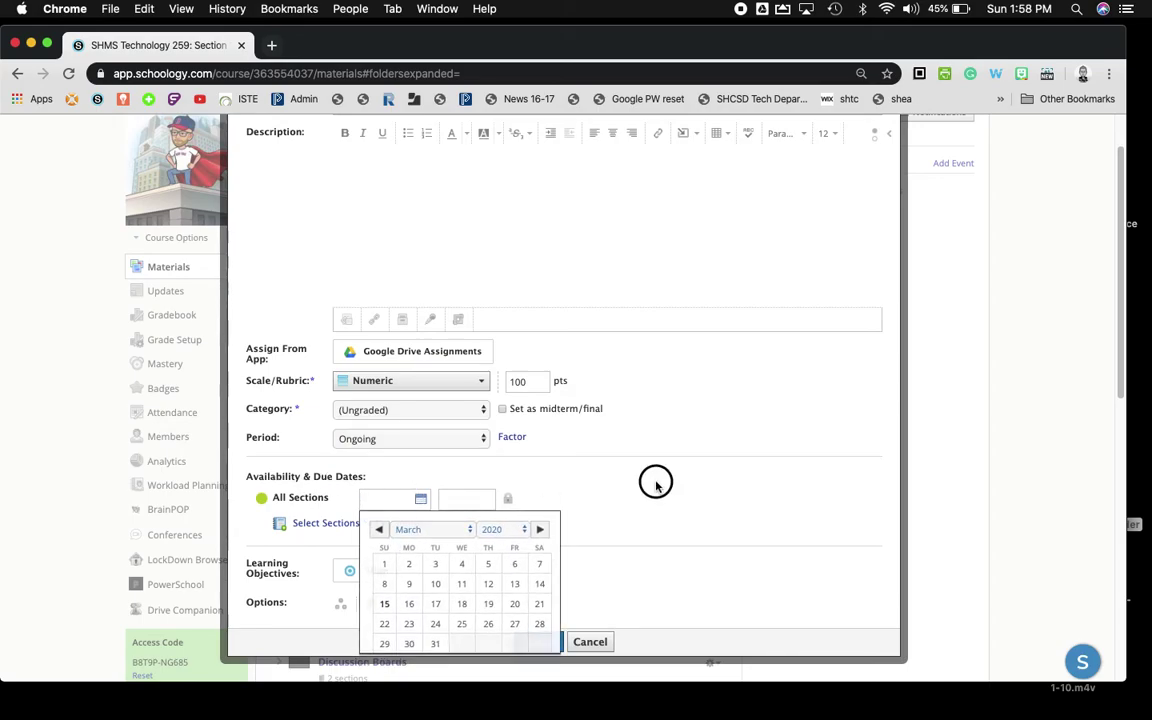
pyautogui.click(390, 499)
pyautogui.click(681, 451)
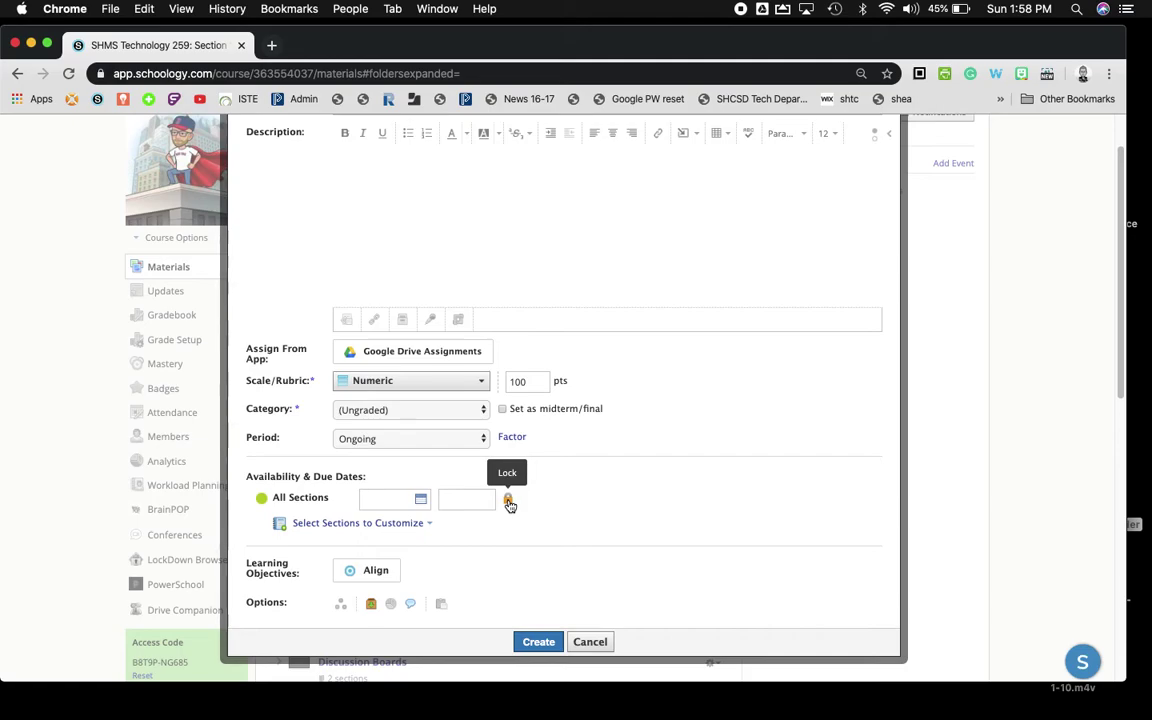
pyautogui.click(508, 500)
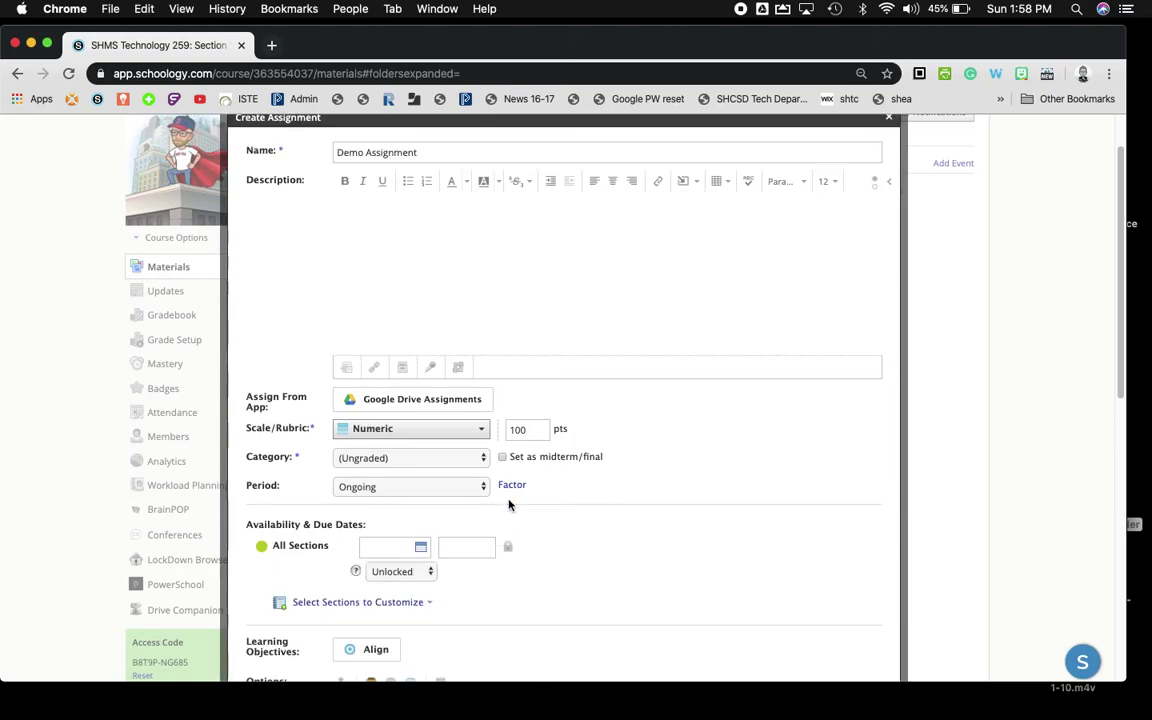
pyautogui.click(429, 572)
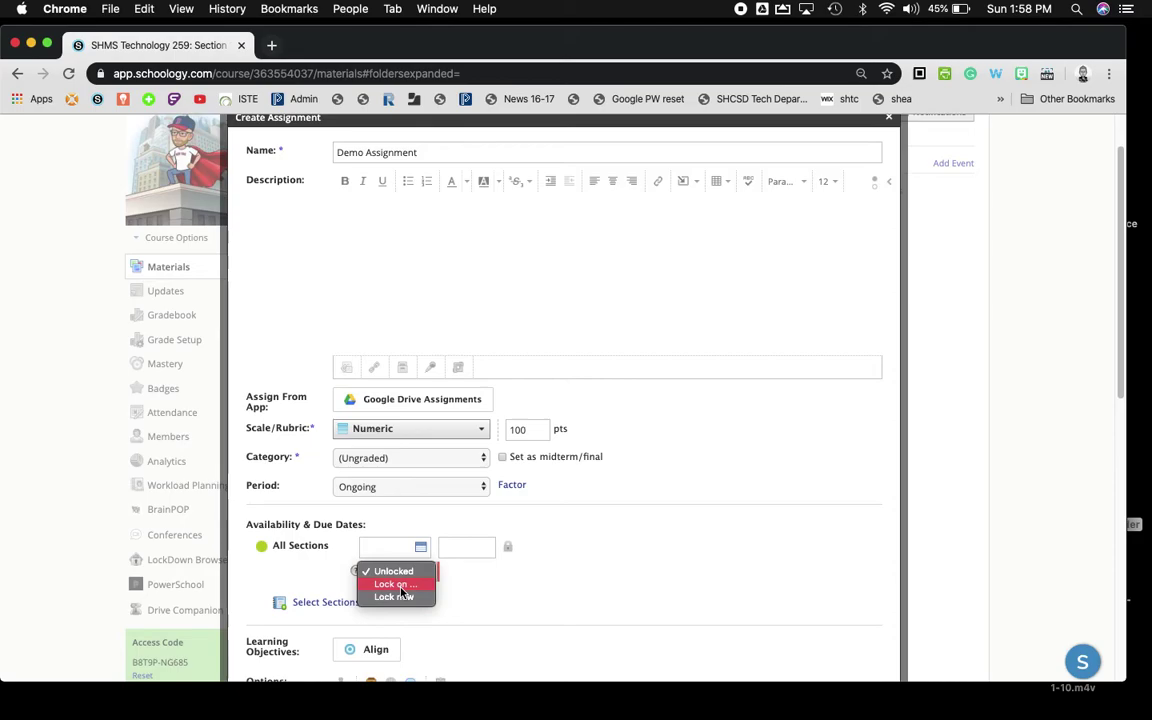
pyautogui.click(398, 585)
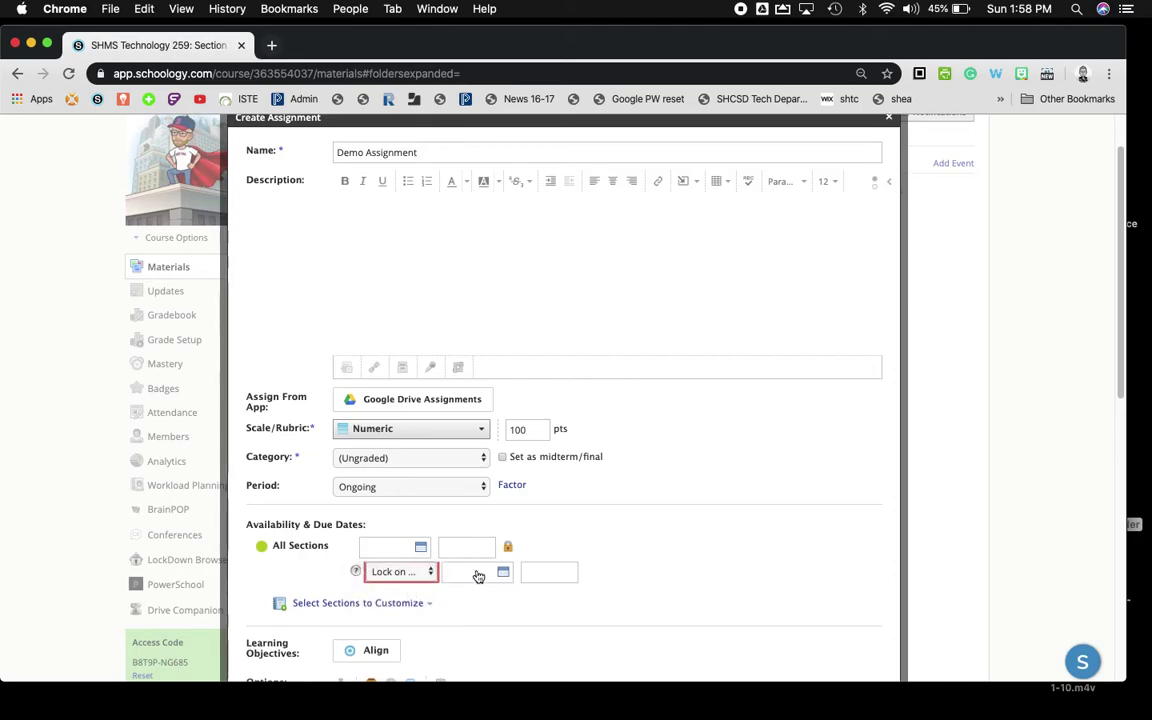
pyautogui.click(392, 575)
pyautogui.click(395, 584)
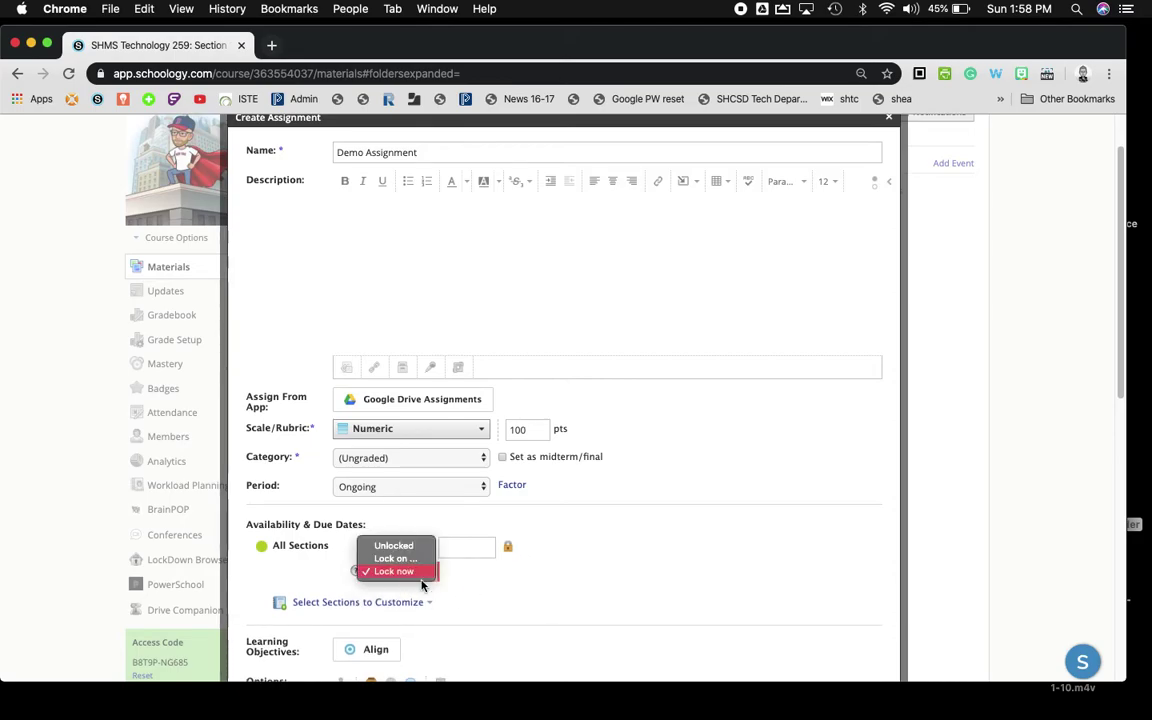
pyautogui.click(398, 558)
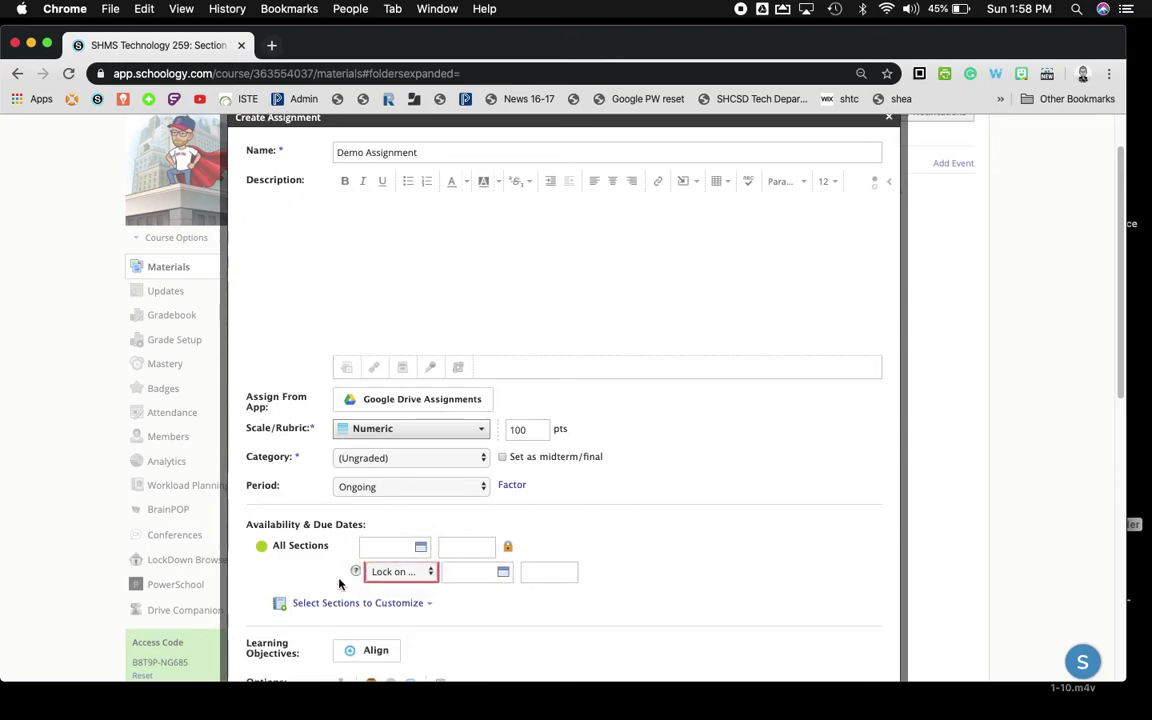
pyautogui.click(507, 546)
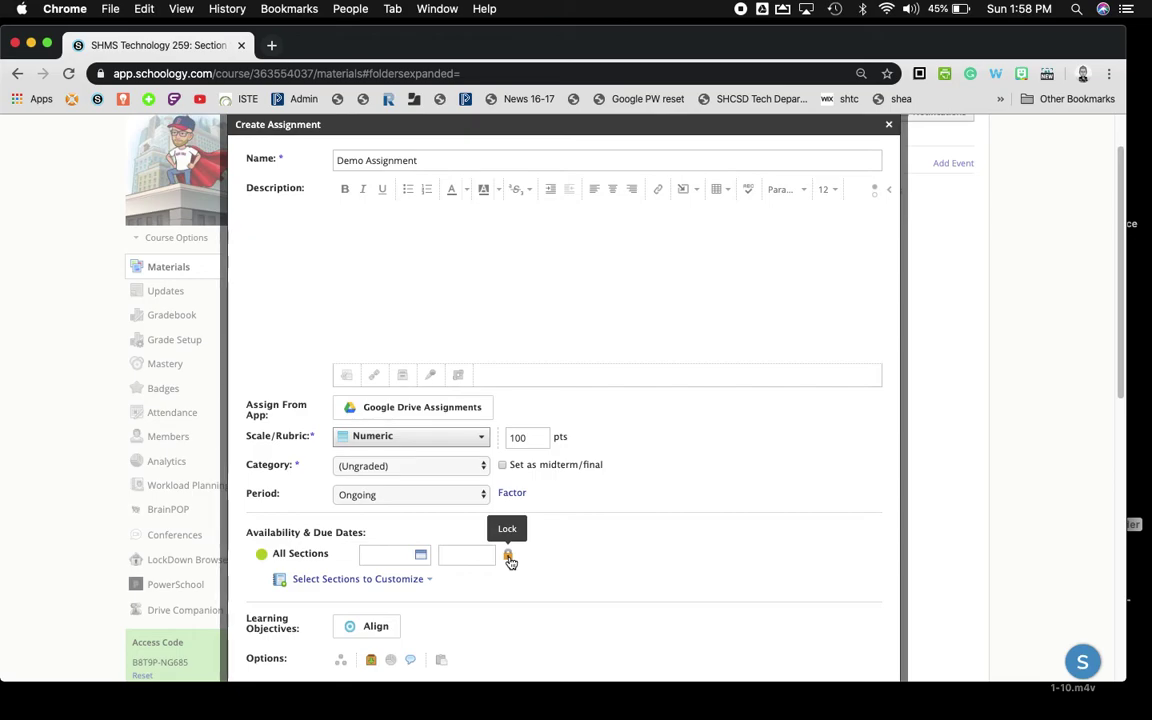
# Enable Individually Assign, leaving the Assign to field with no members
pyautogui.scroll(-5, 510, 562)
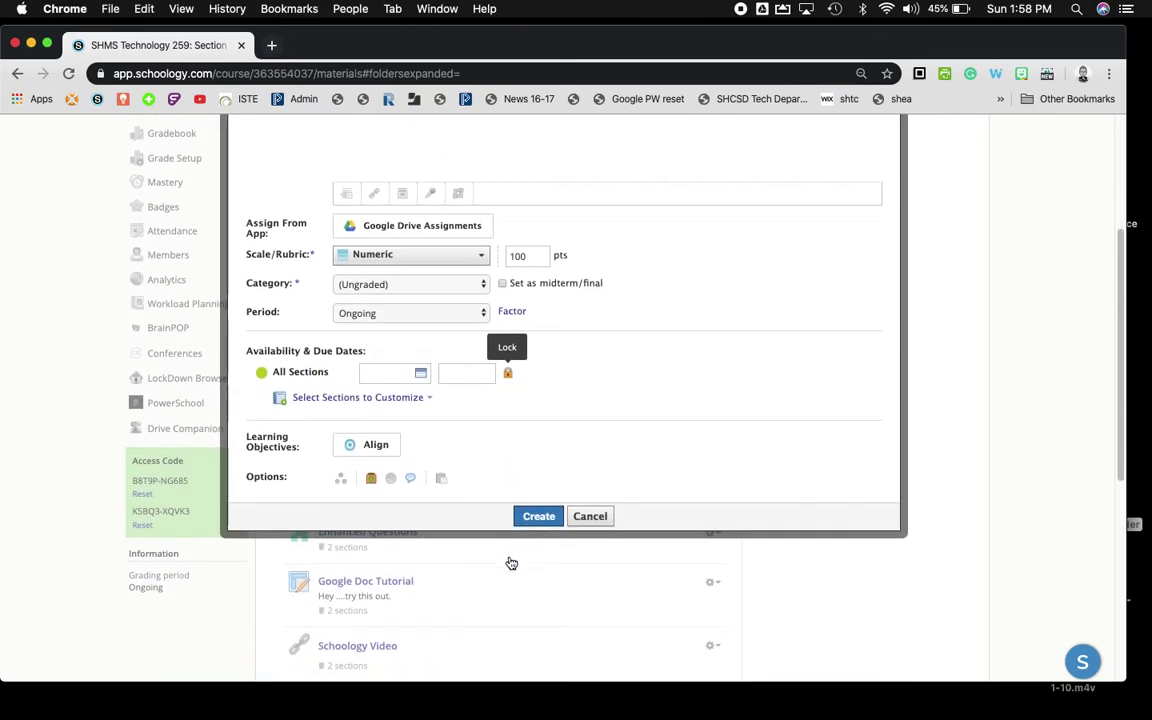
pyautogui.scroll(-1, 510, 562)
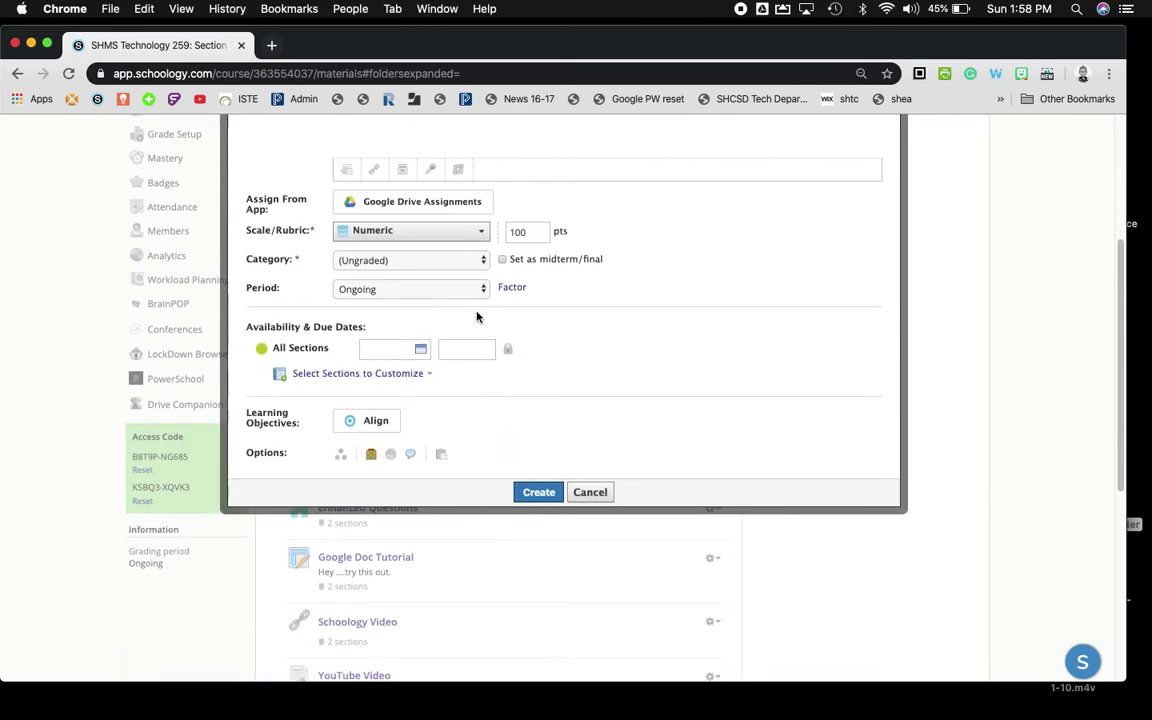
pyautogui.click(342, 457)
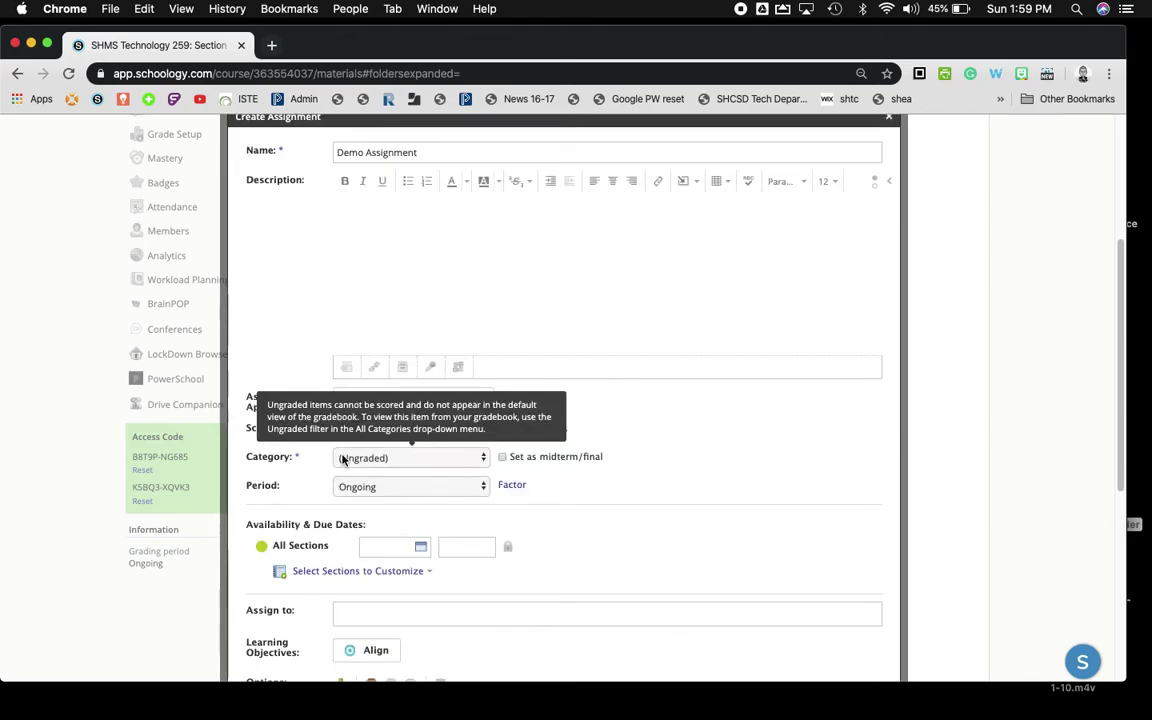
pyautogui.scroll(-5, 540, 530)
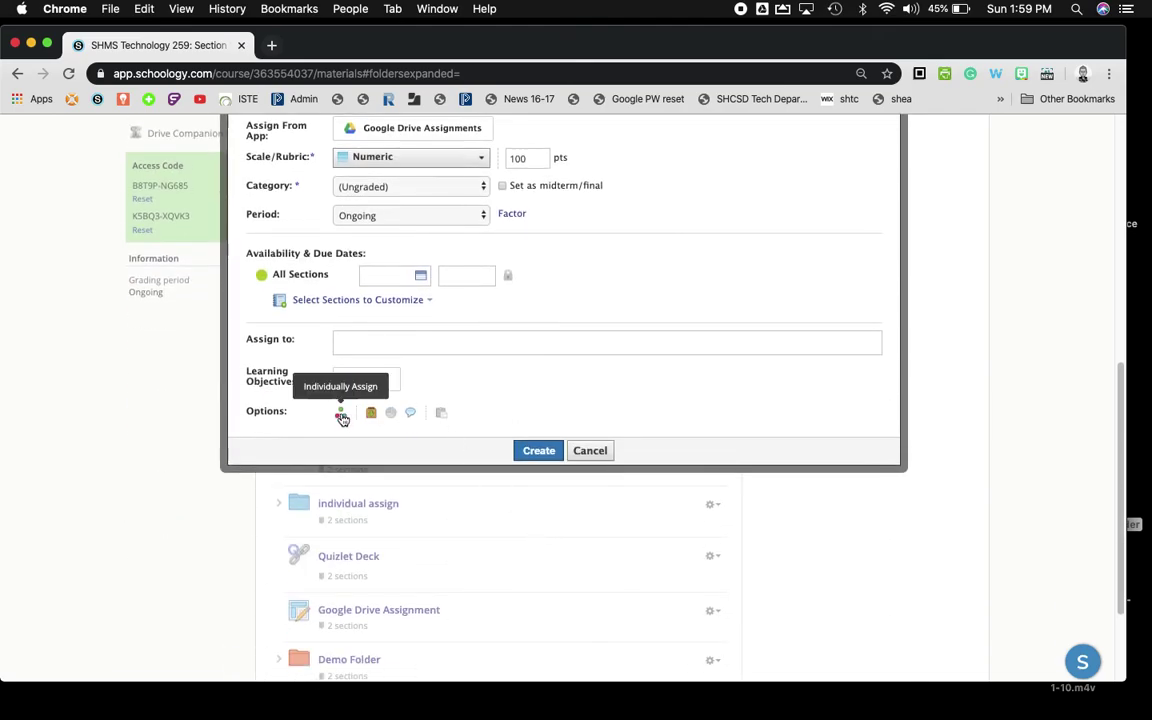
pyautogui.scroll(5, 342, 420)
pyautogui.scroll(-3, 350, 490)
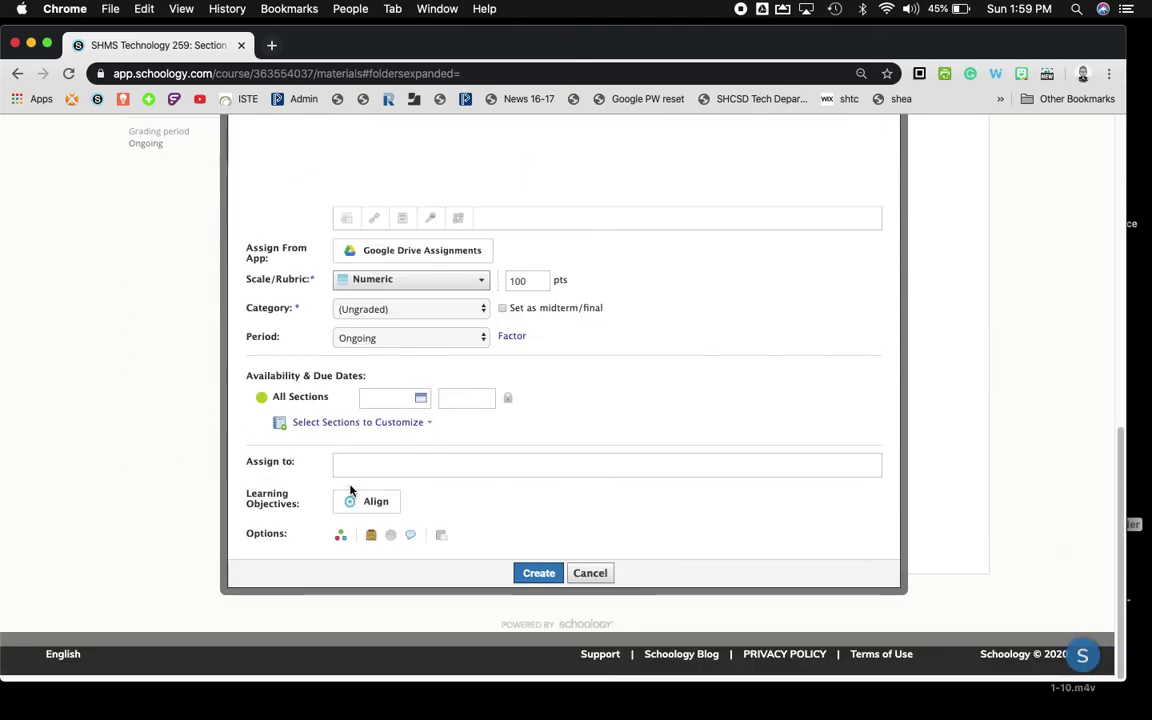
pyautogui.click(350, 472)
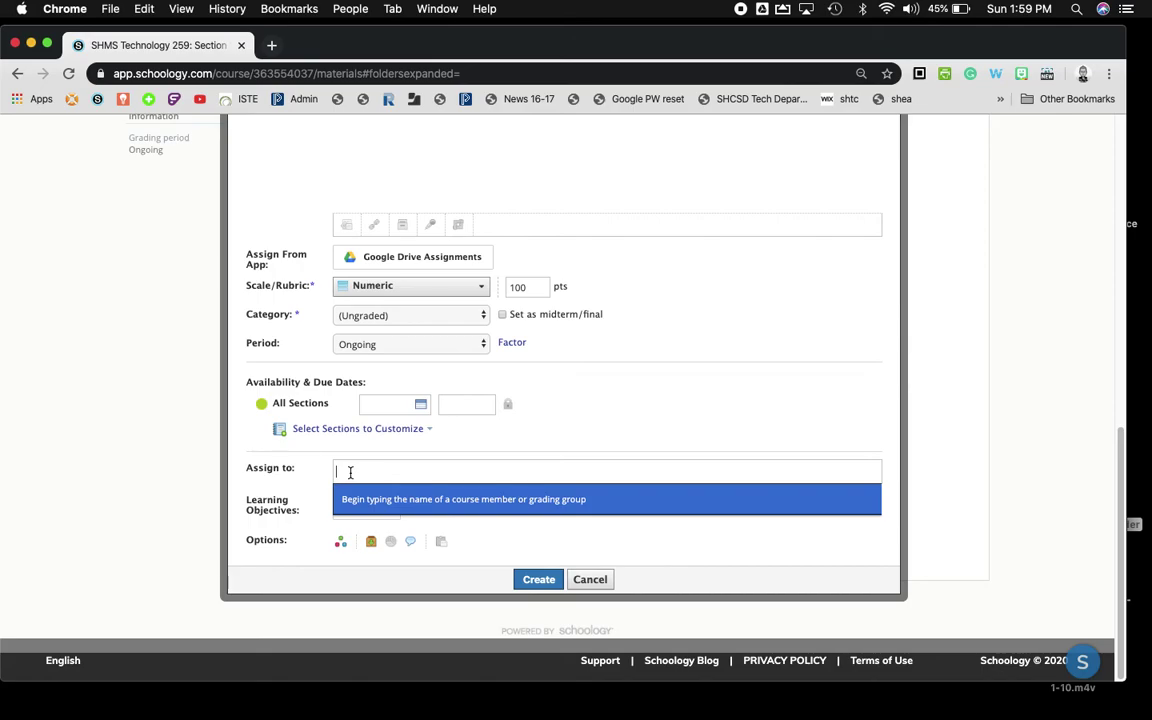
pyautogui.write('d')
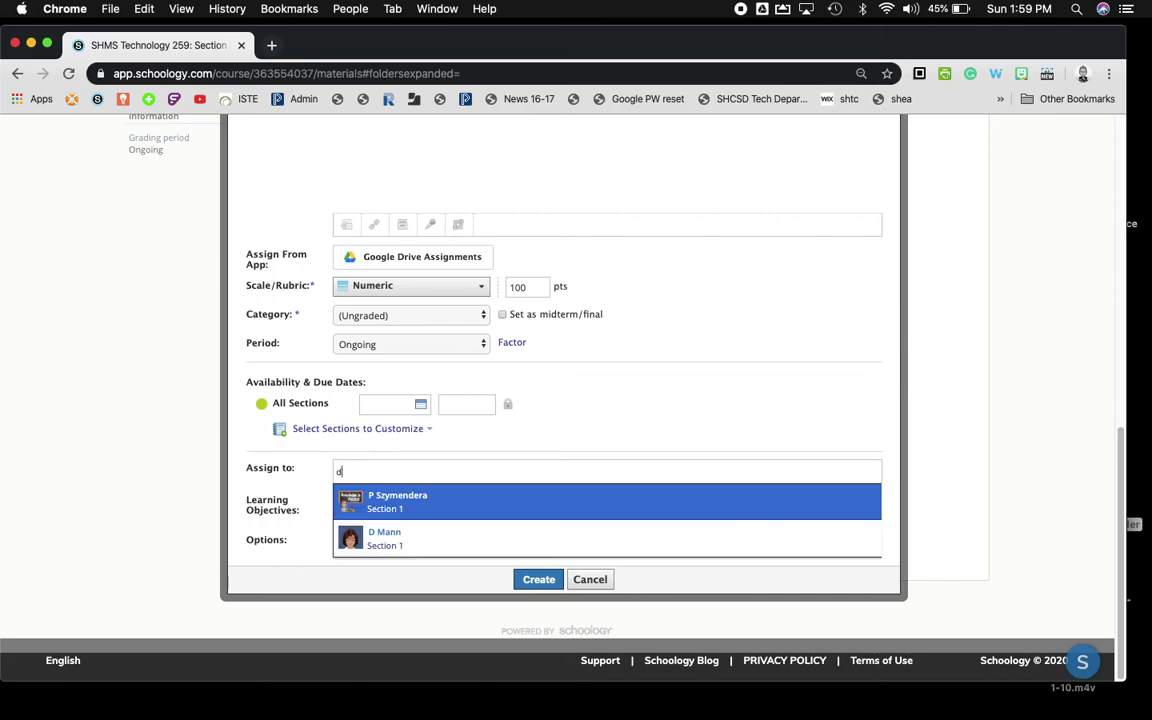
pyautogui.press('BackSpace')
pyautogui.click(337, 494)
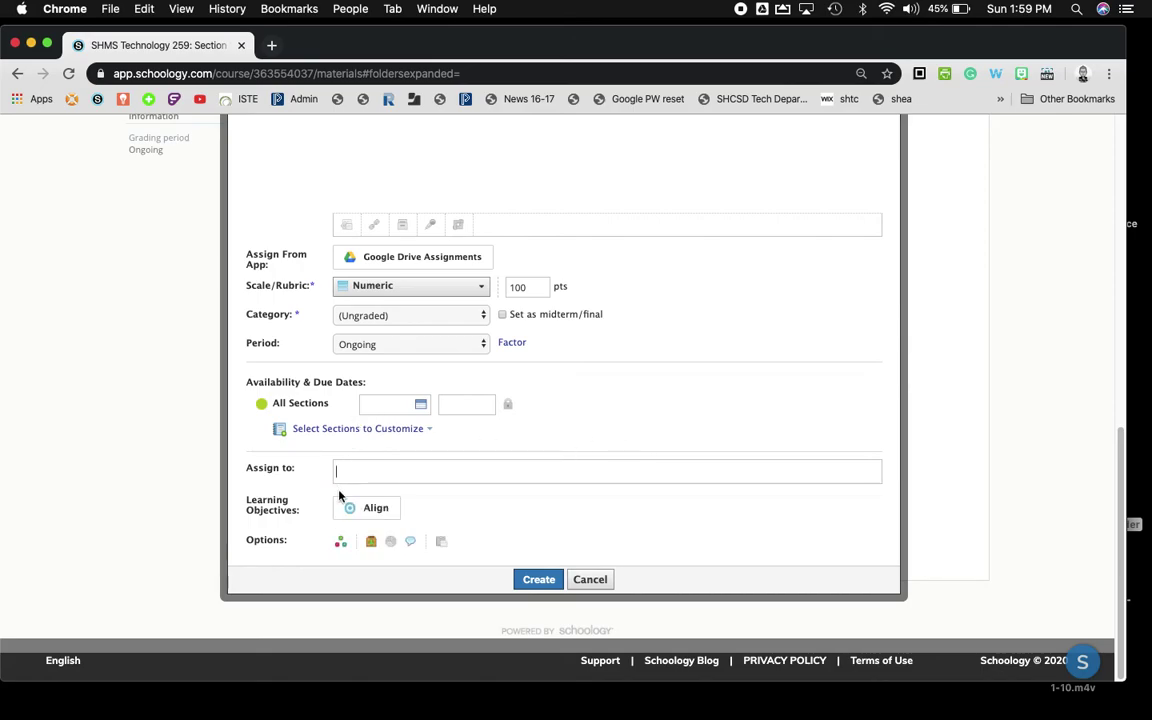
pyautogui.scroll(3, 335, 538)
pyautogui.scroll(-2, 358, 605)
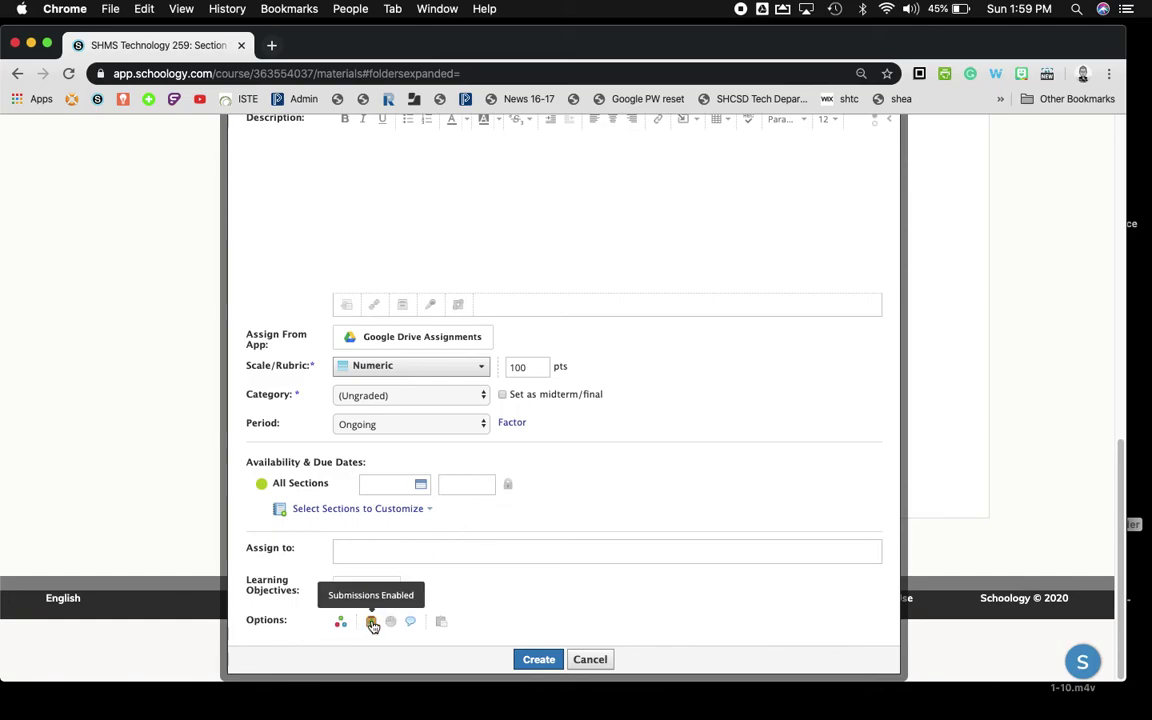
# Keep Submissions on, enable Grade Statistics, and submit the assignment form
pyautogui.click(372, 624)
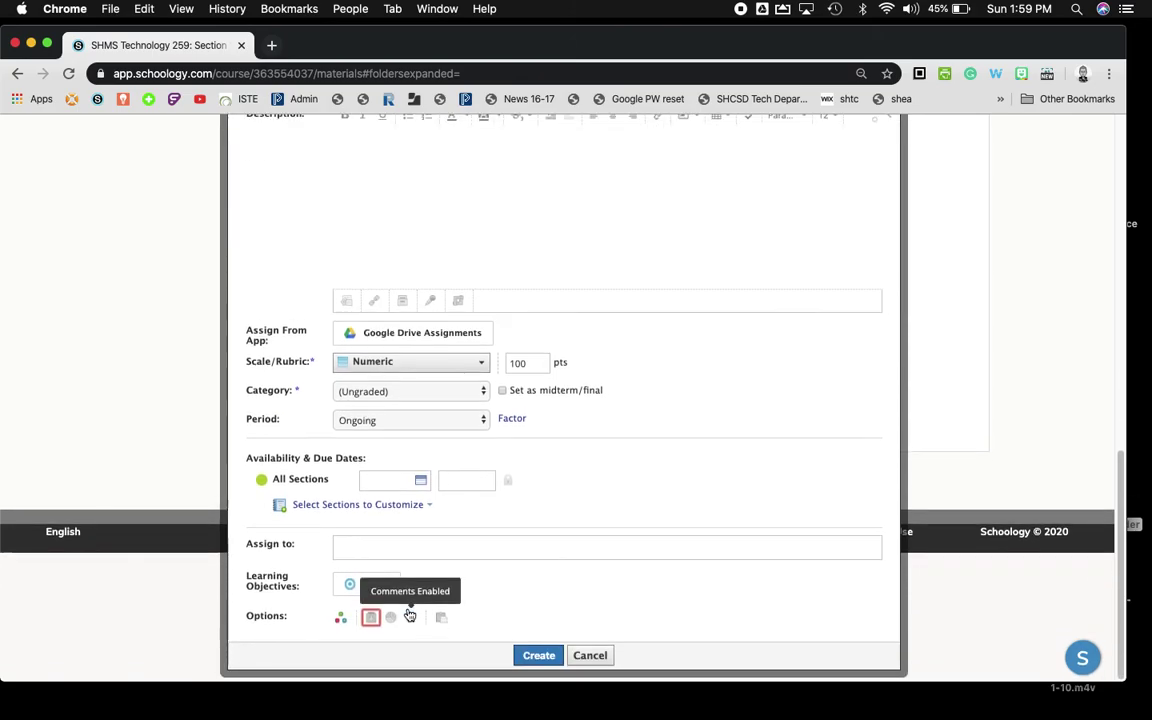
pyautogui.click(372, 622)
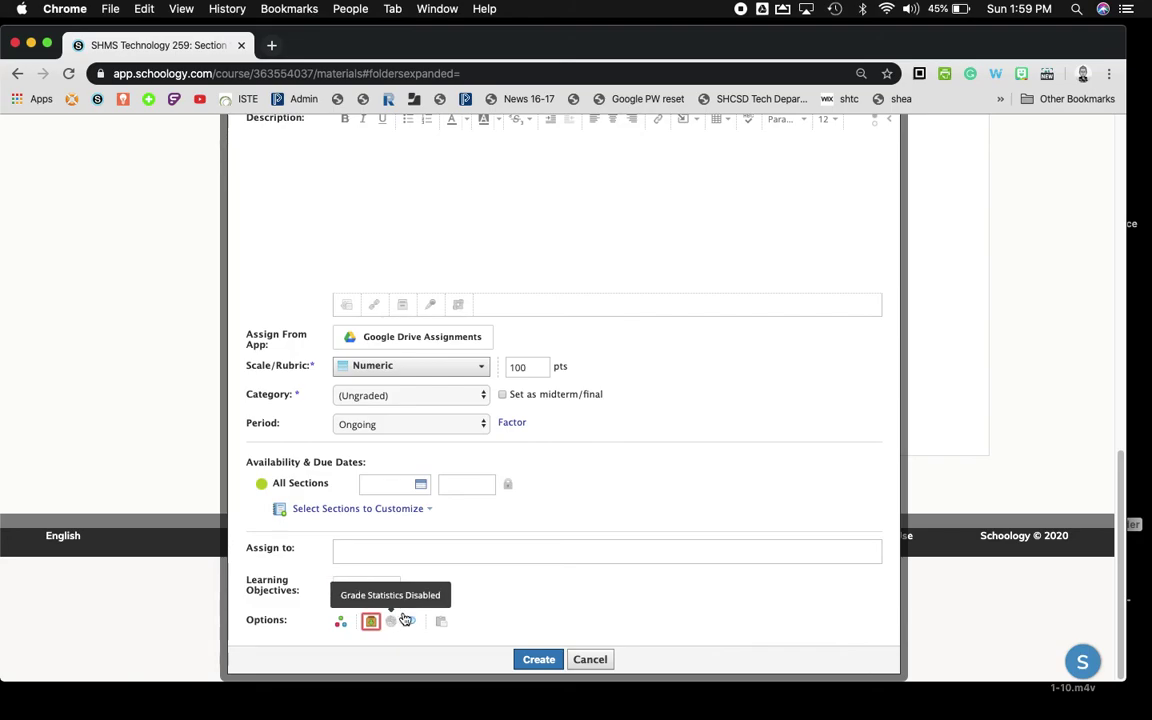
pyautogui.click(392, 623)
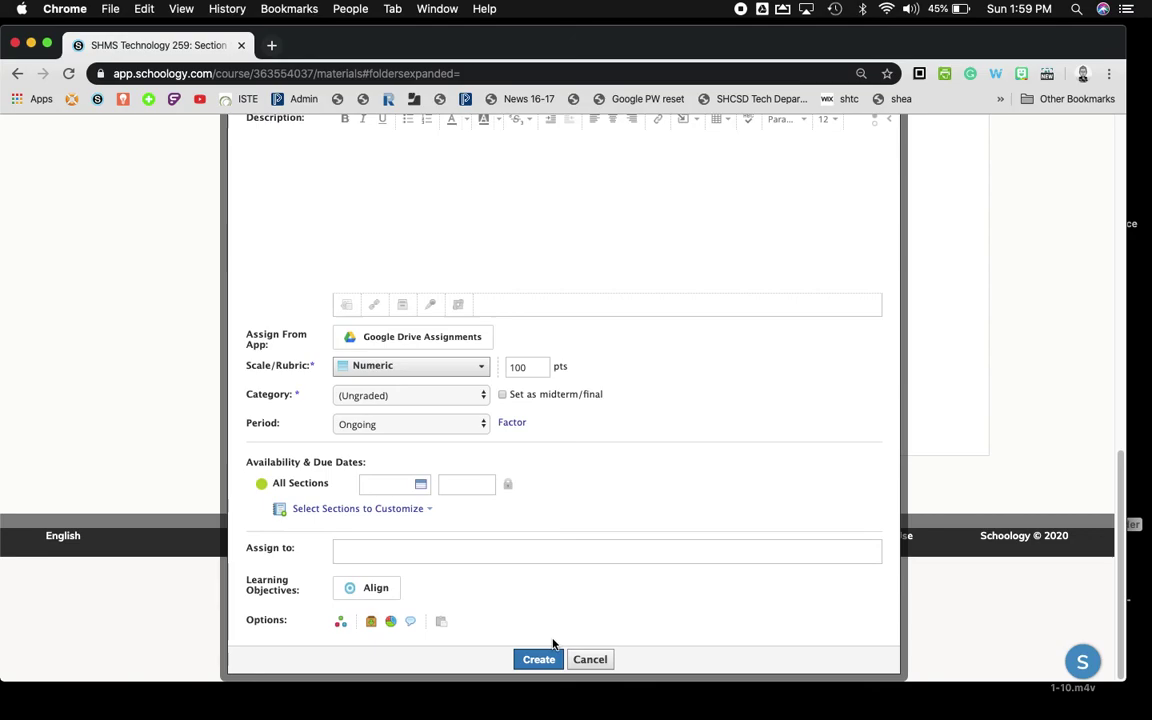
pyautogui.click(545, 660)
# Confirm Demo Assignment appears at the bottom of the SHMS Technology 259 materials list
pyautogui.click(547, 660)
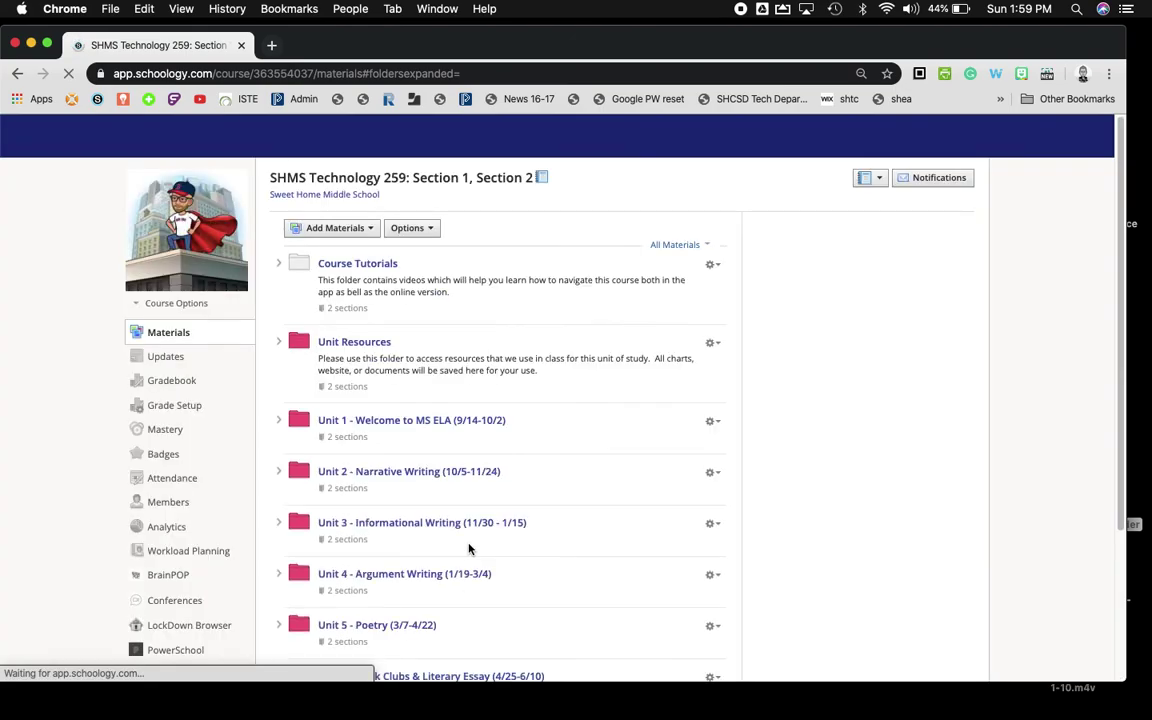
pyautogui.scroll(-10, 469, 548)
pyautogui.scroll(2, 373, 483)
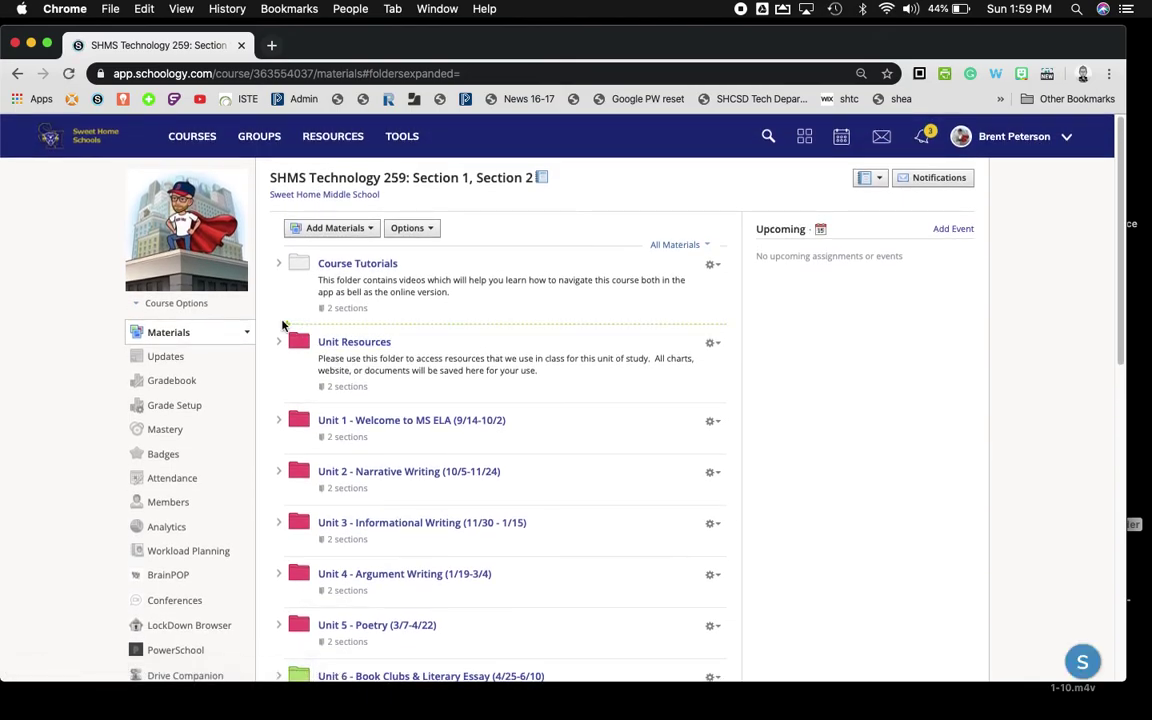
pyautogui.click(284, 330)
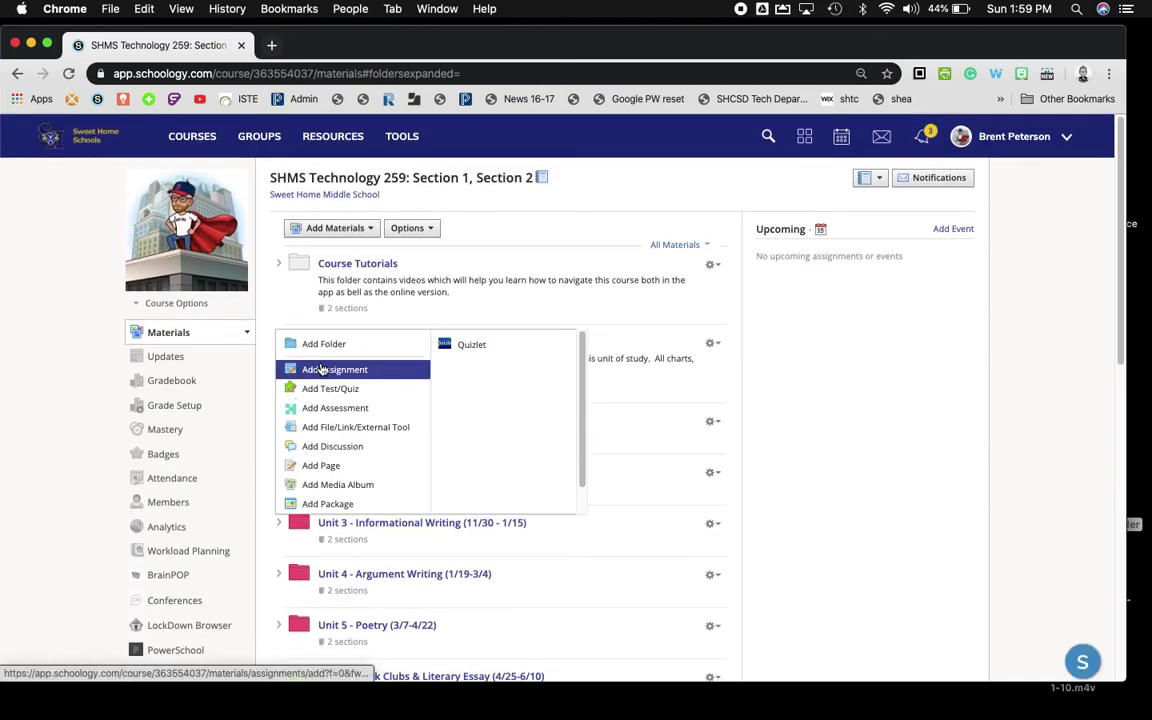
pyautogui.click(909, 364)
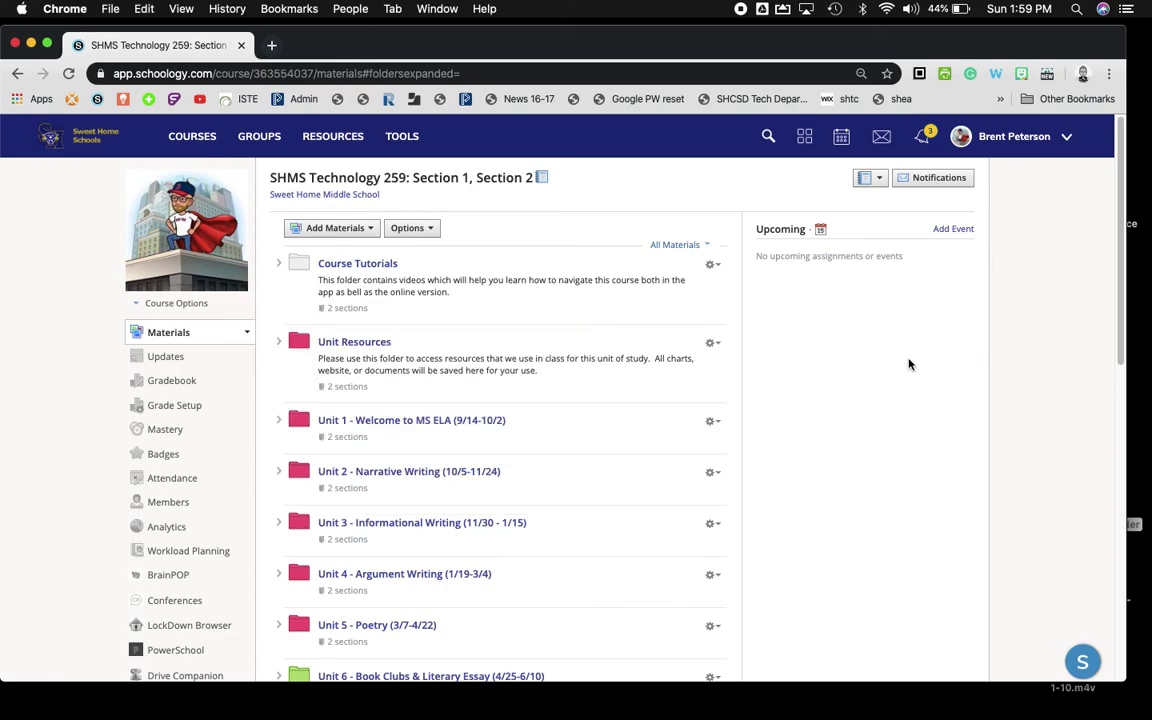
pyautogui.scroll(-5, 909, 364)
pyautogui.scroll(-5, 923, 288)
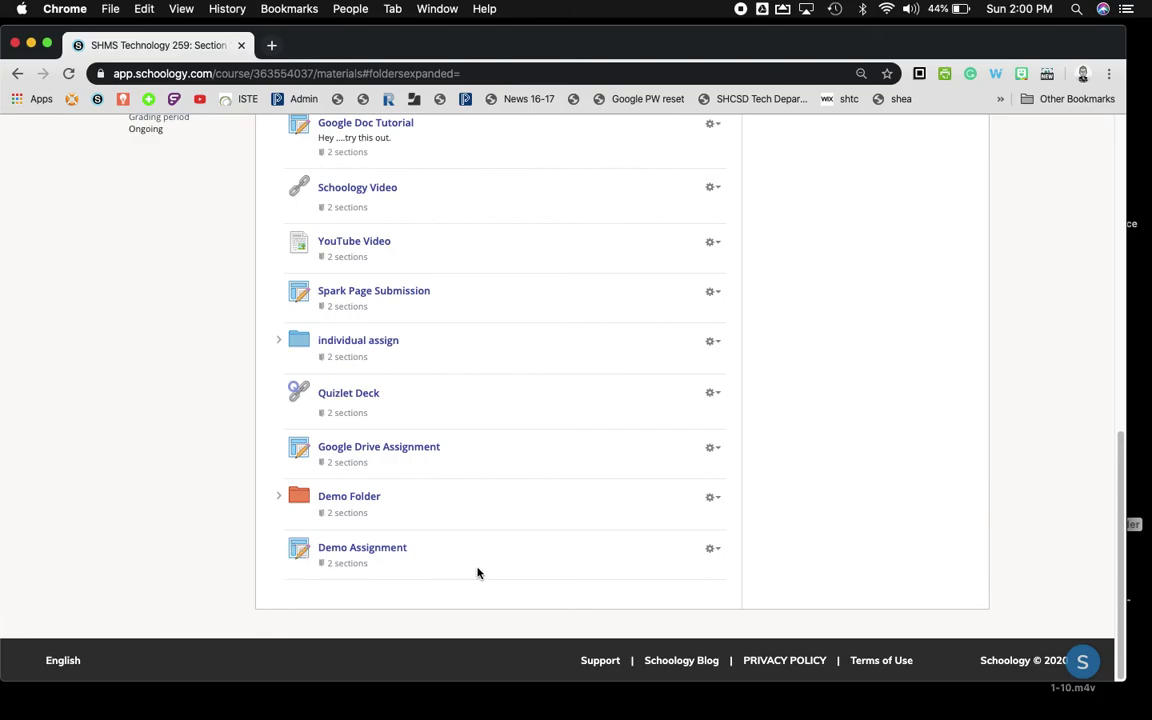
pyautogui.click(710, 551)
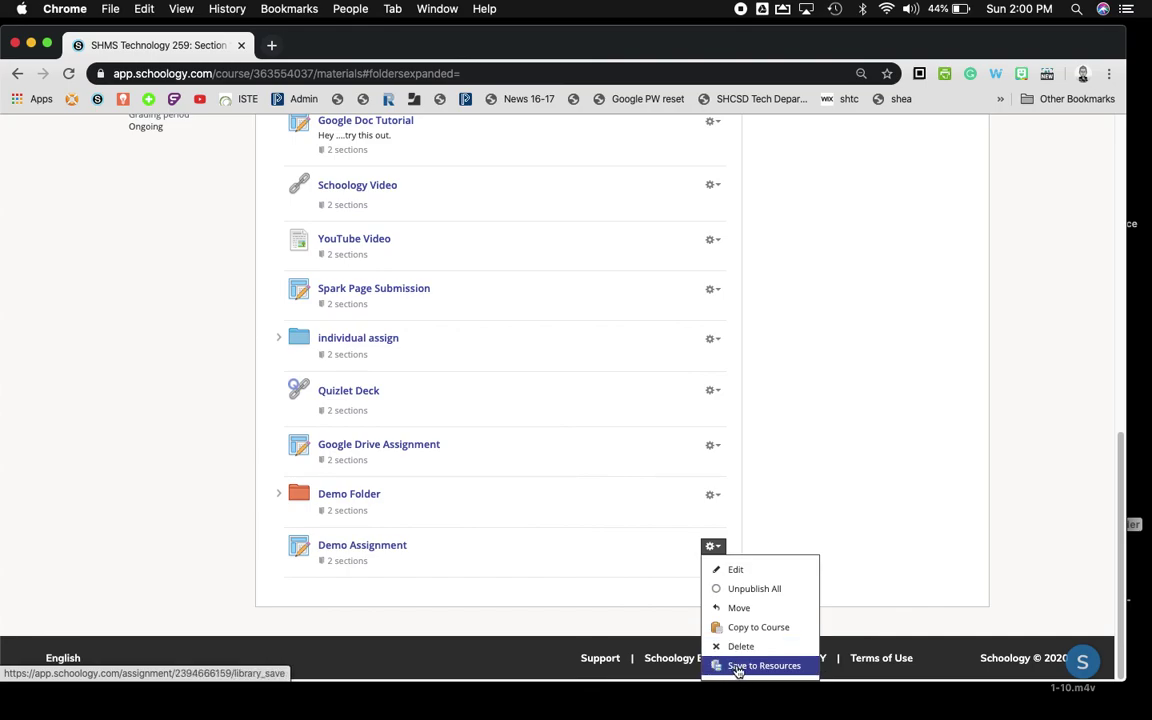
pyautogui.click(926, 586)
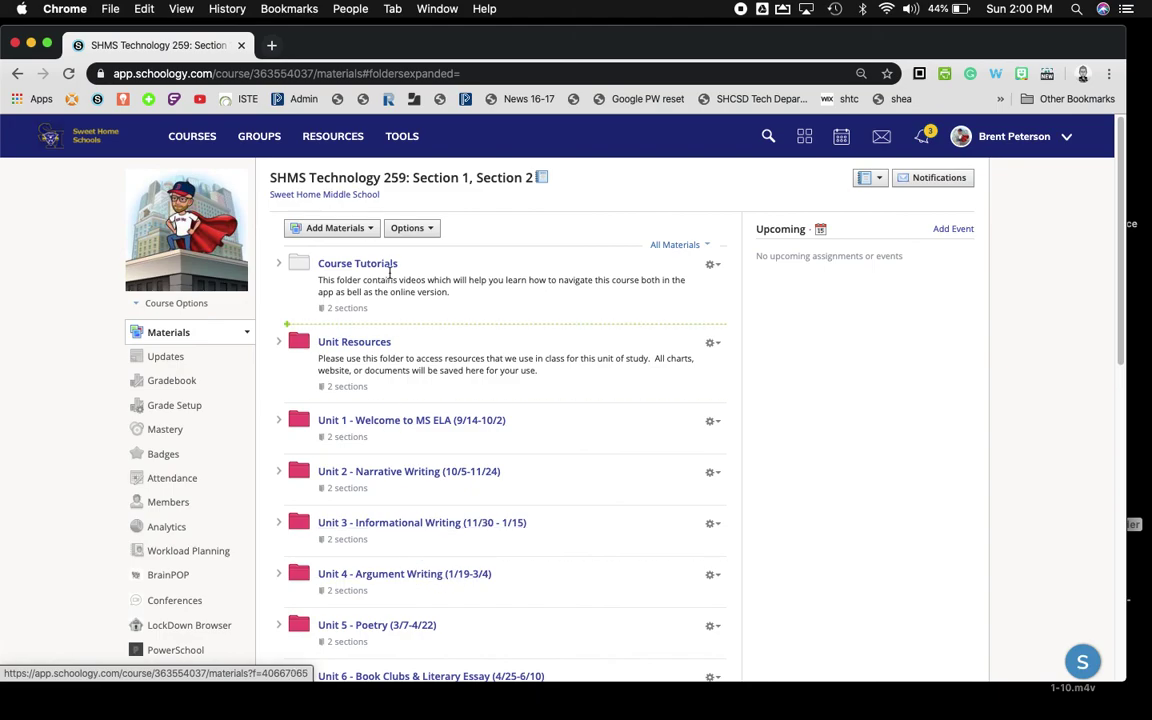
pyautogui.click(338, 228)
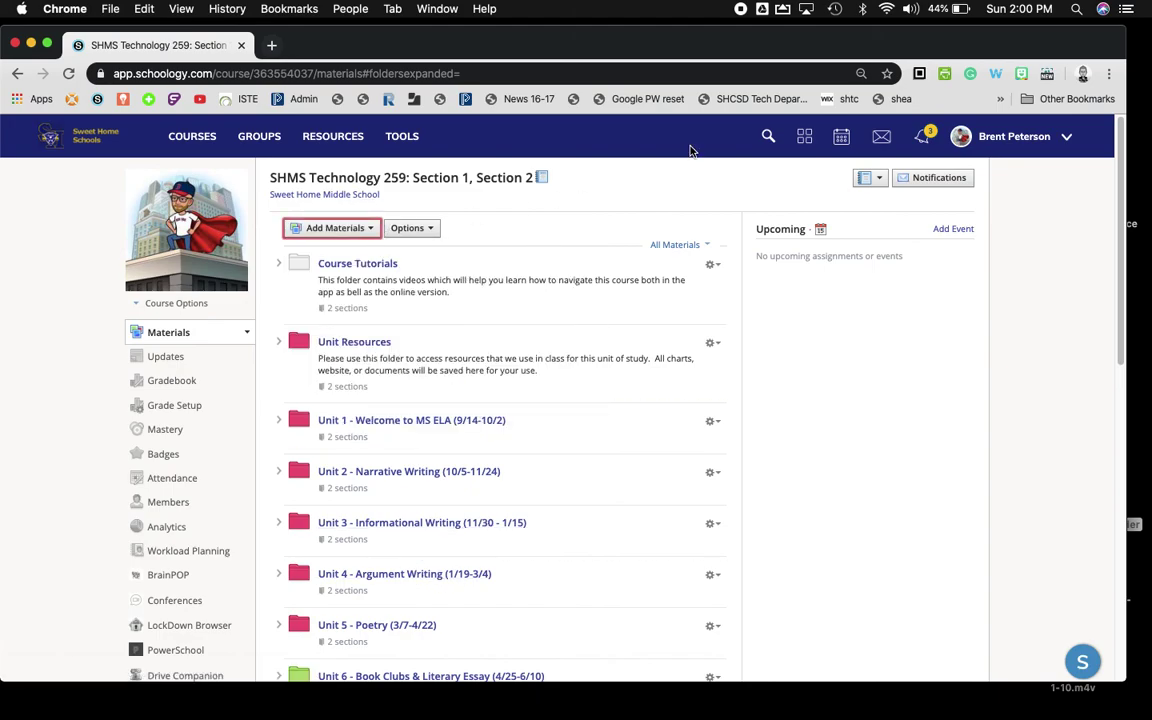